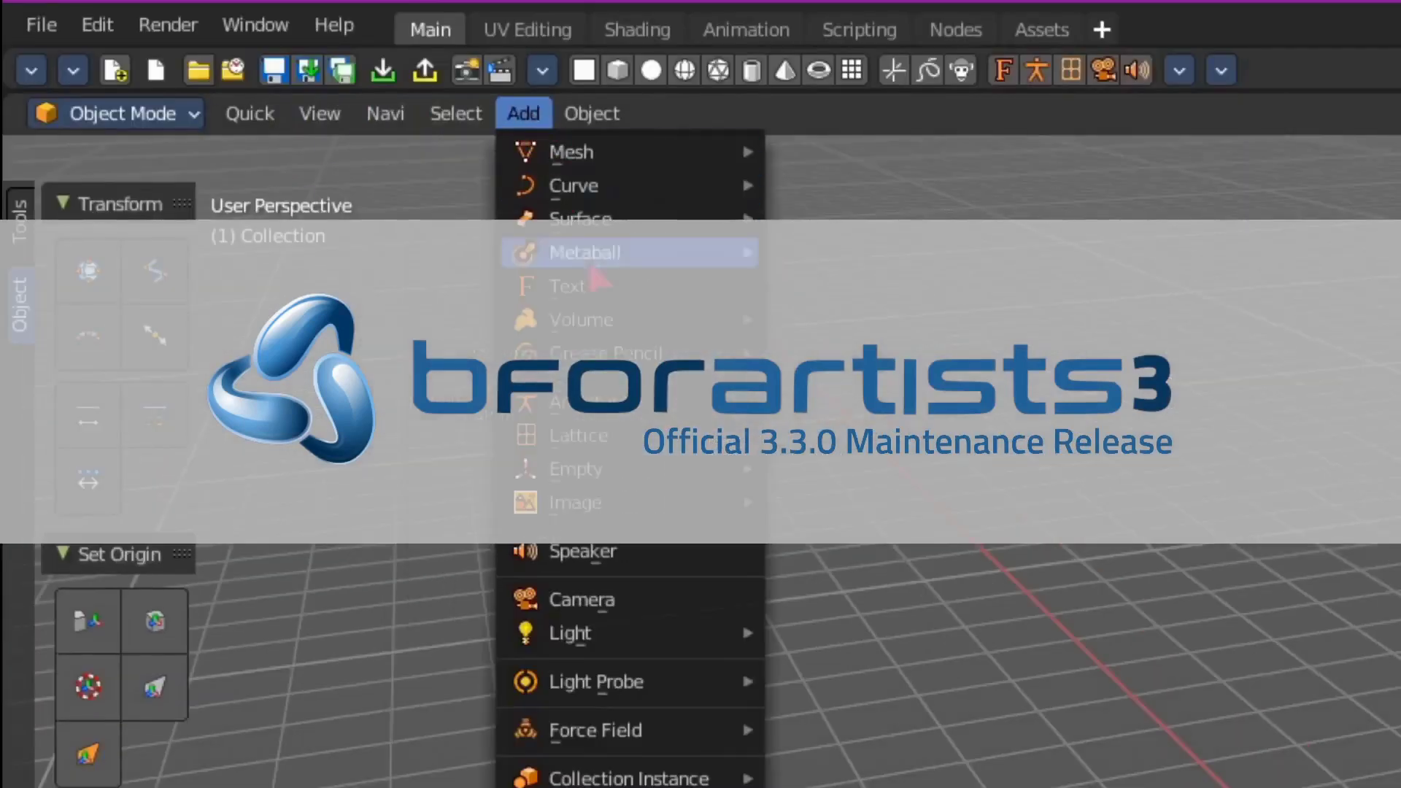
Step: Compare with the 3.2.2 window, then narrow the Tools toolbar until its tools wrap into two columns
left_click(542, 70)
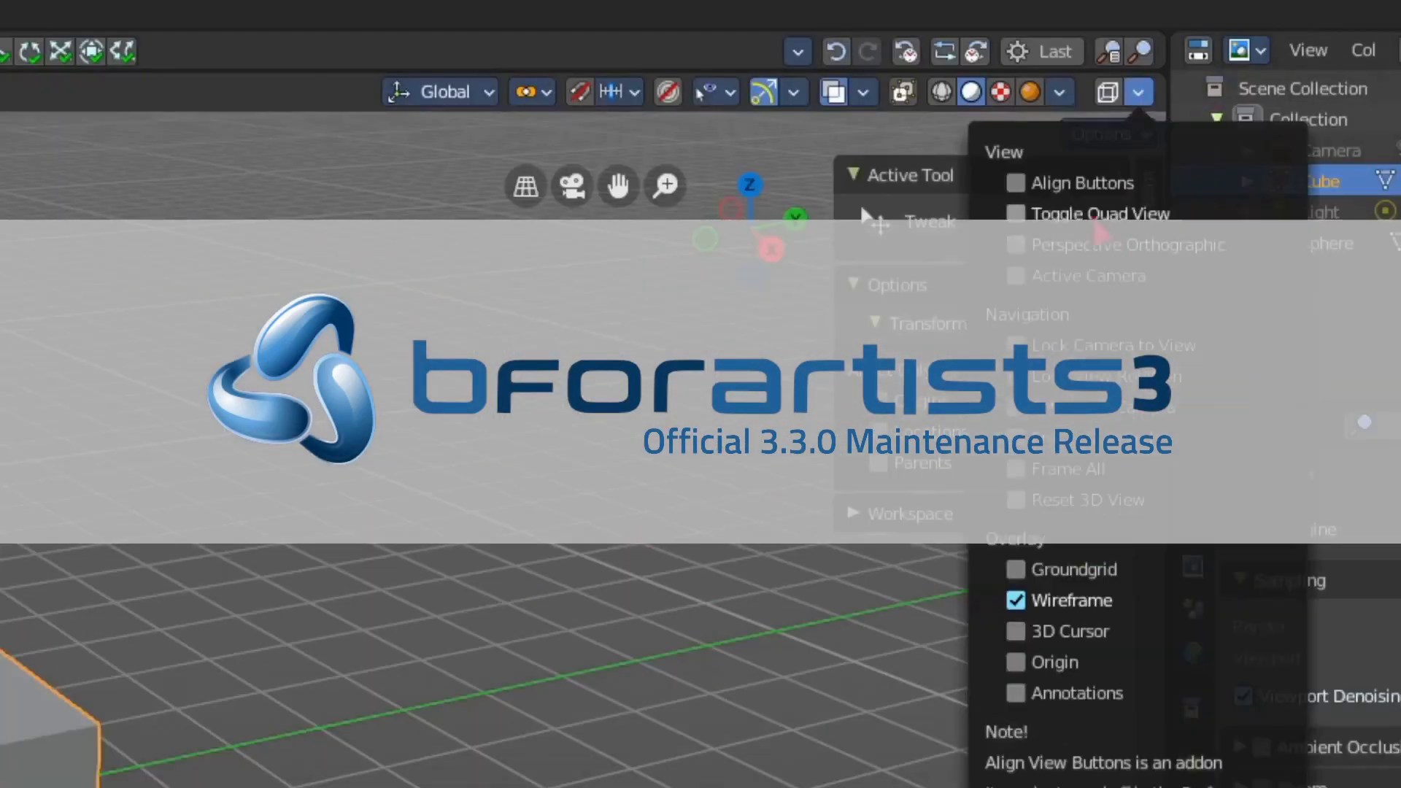
left_click_drag(1009, 178, 1010, 207)
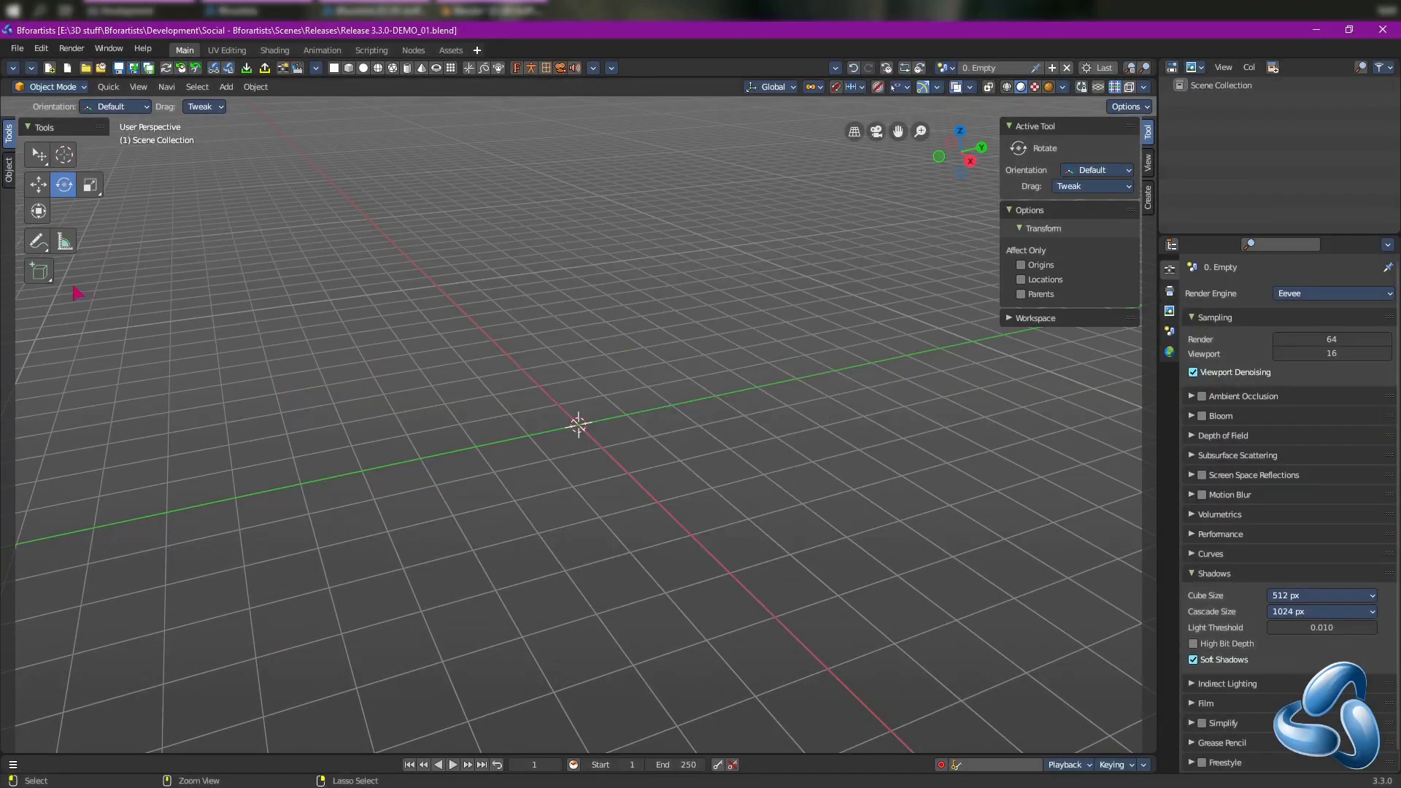
mouse_move(44, 190)
middle_mouse_down("ctrl")
mouse_move(48, 164)
mouse_move(62, 173)
middle_mouse_up("ctrl")
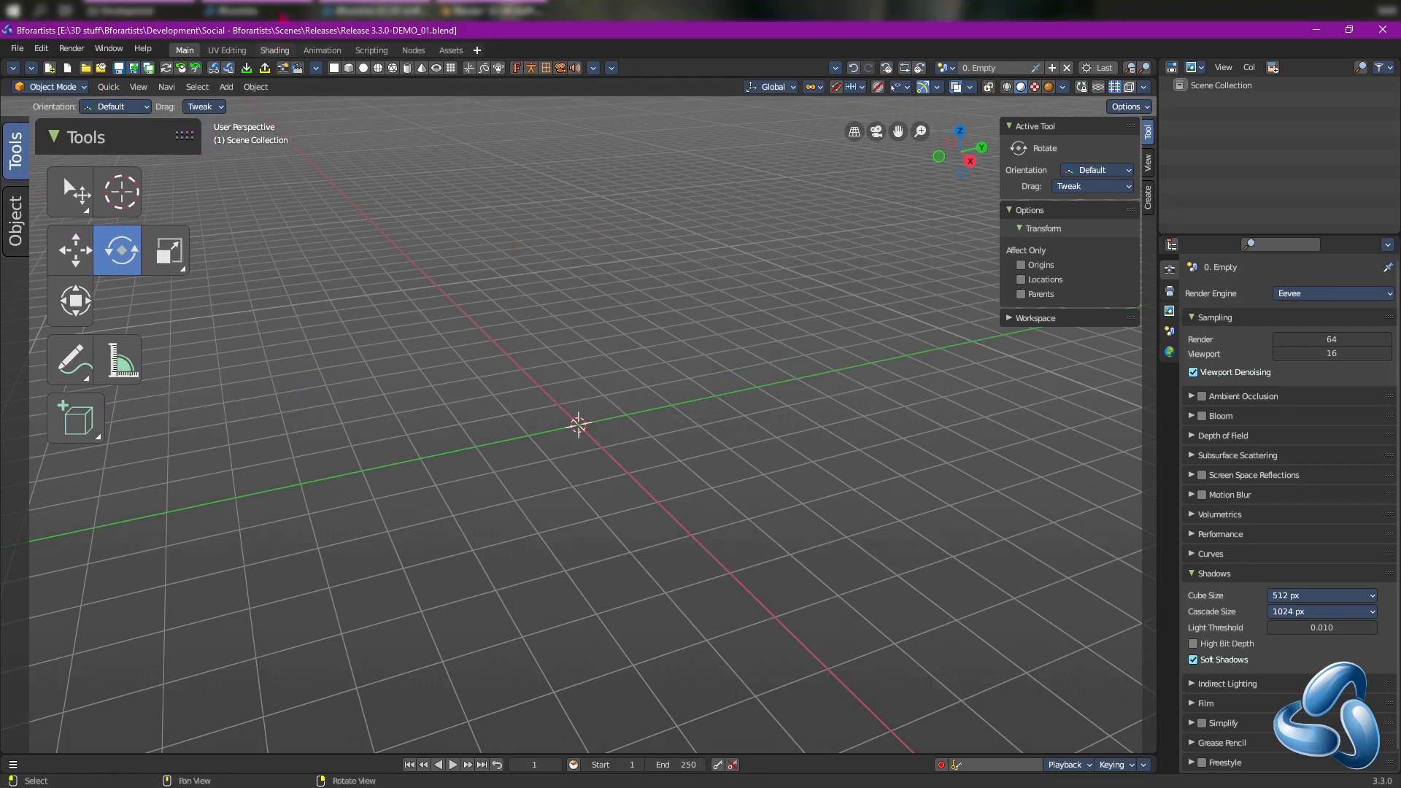
left_click(255, 11)
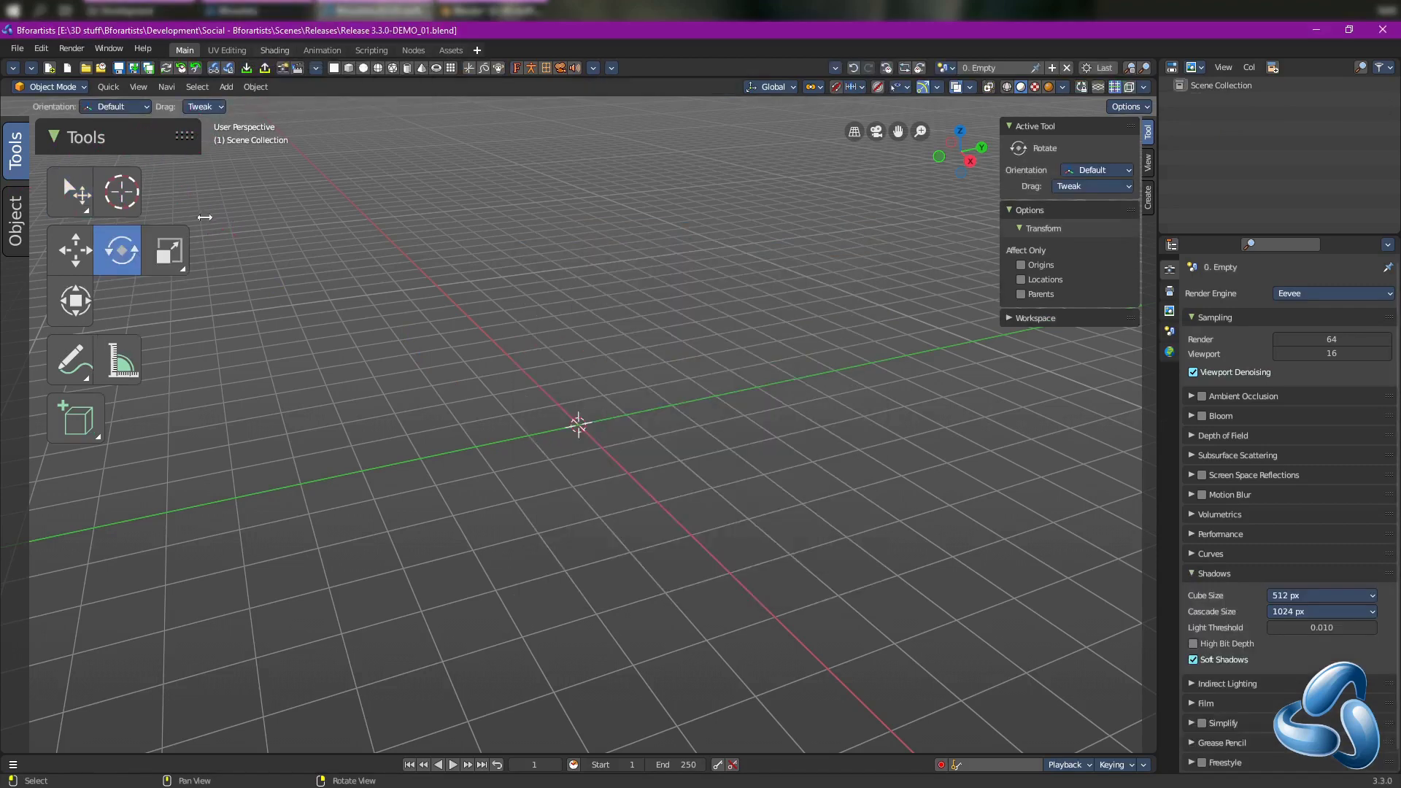
left_click_drag(192, 213, 169, 221)
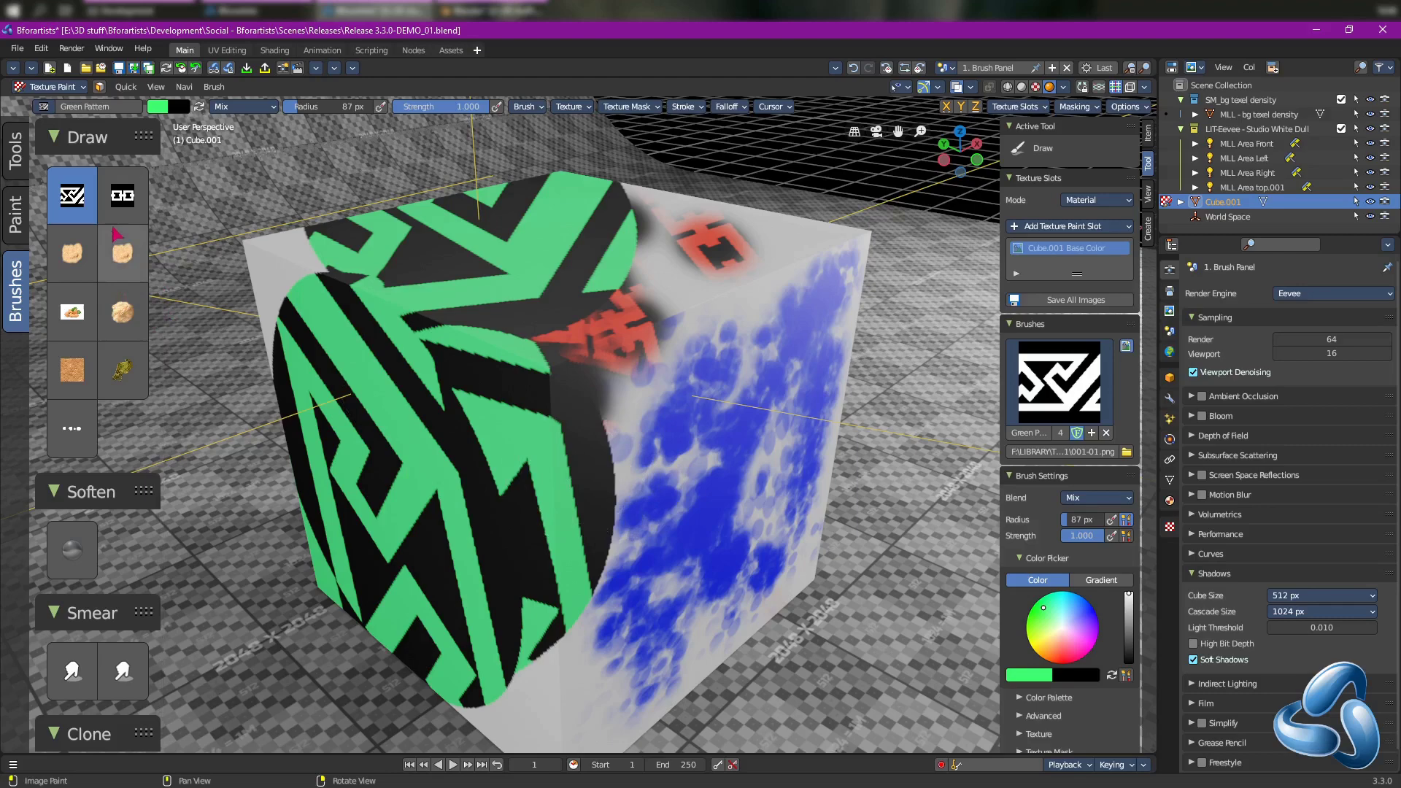
Step: Widen the brush panel to three columns and try the Skin_02-Cashew brush before returning to Green Pattern
mouse_move(162, 221)
left_mouse_down()
mouse_move(205, 226)
mouse_move(121, 228)
mouse_move(213, 226)
mouse_move(117, 222)
mouse_move(149, 221)
left_mouse_up()
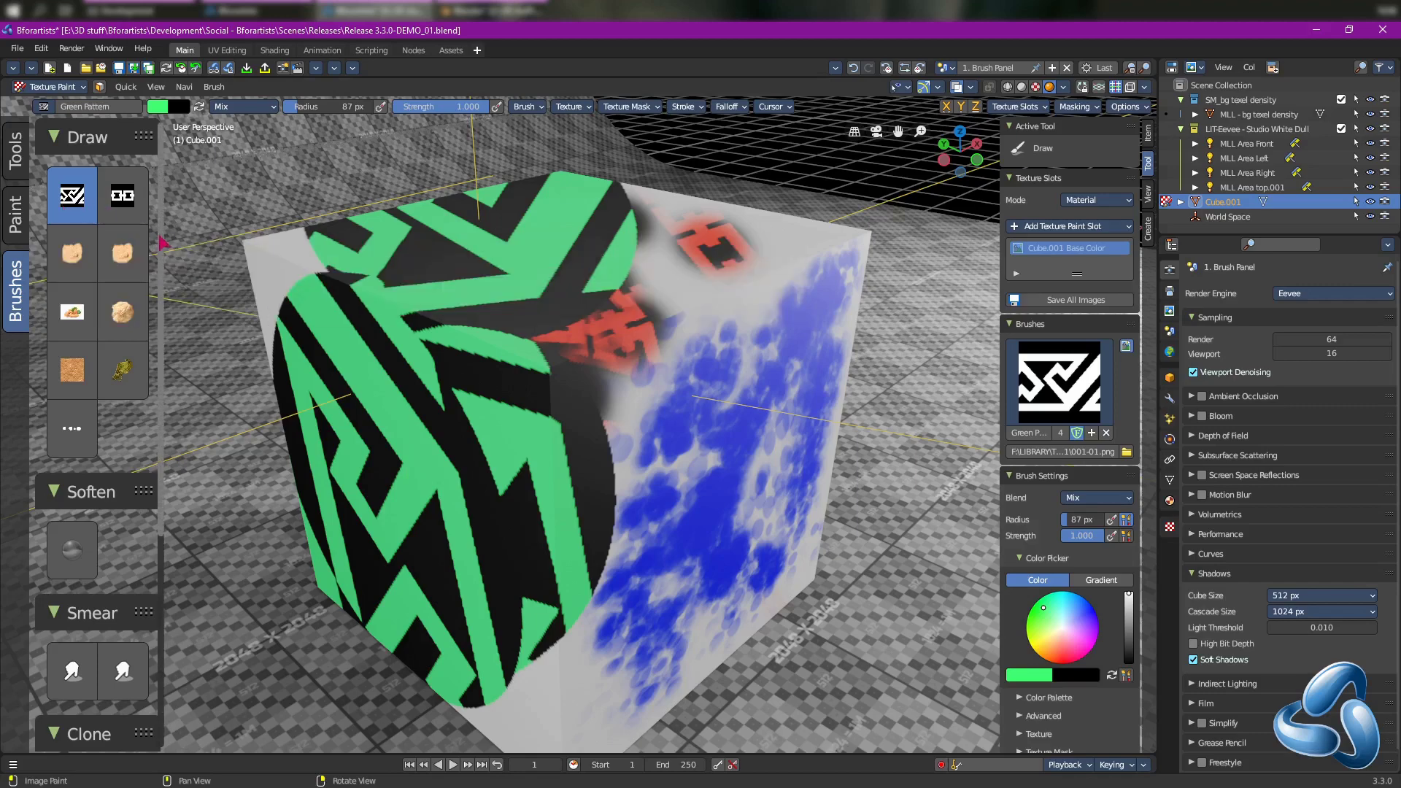
left_click(123, 195)
left_click(72, 252)
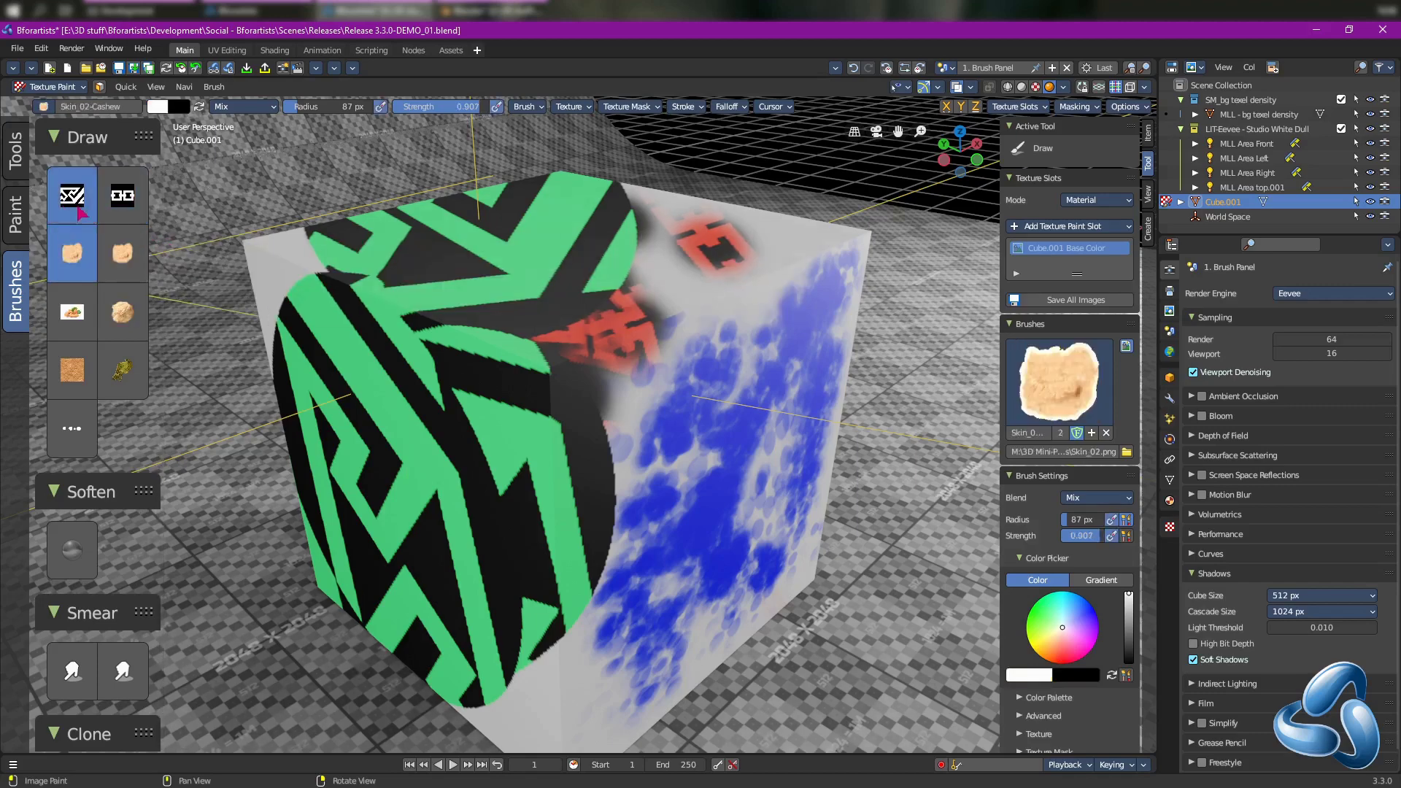
left_click(78, 208)
mouse_move(162, 248)
left_mouse_down()
mouse_move(202, 248)
mouse_move(175, 220)
mouse_move(115, 219)
mouse_move(175, 219)
left_mouse_up()
left_click(96, 263)
left_click(70, 253)
left_click(117, 195)
left_click(70, 196)
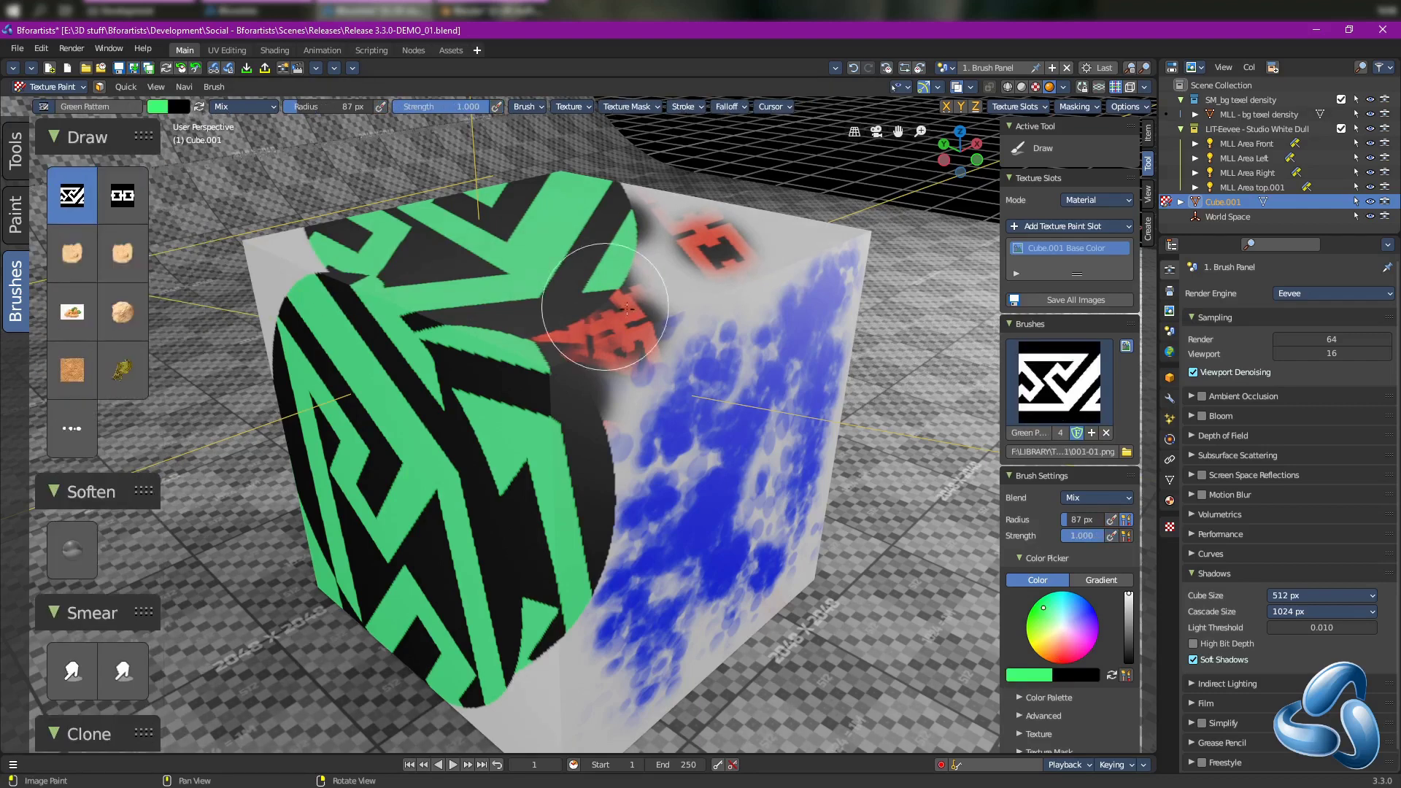
Step: Stamp Green Pattern on the cube's right face and stroke Red Pattern across its top
left_click_drag(678, 463, 453, 339)
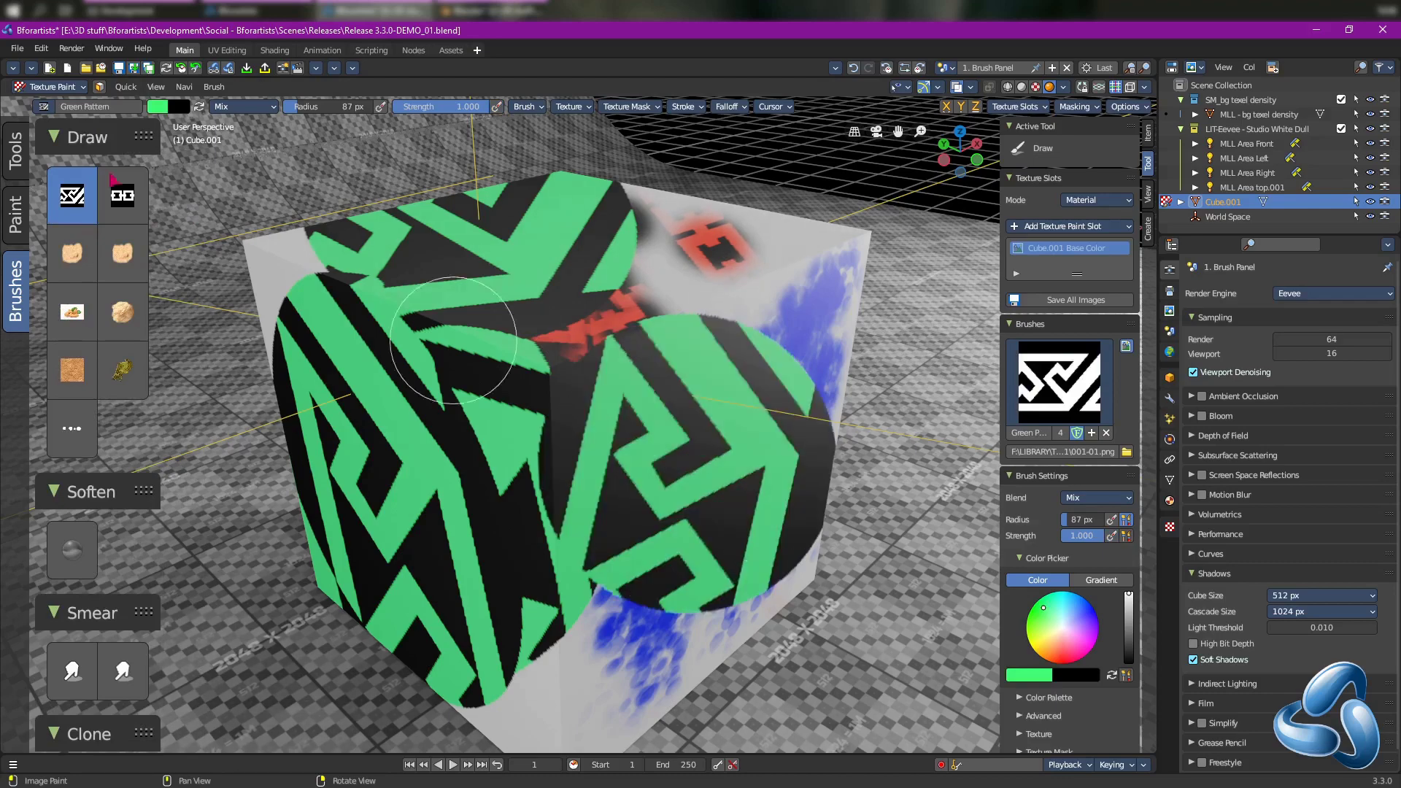
left_click(123, 195)
mouse_move(577, 237)
left_mouse_down()
mouse_move(545, 270)
mouse_move(577, 226)
mouse_move(693, 234)
mouse_move(620, 299)
left_mouse_up()
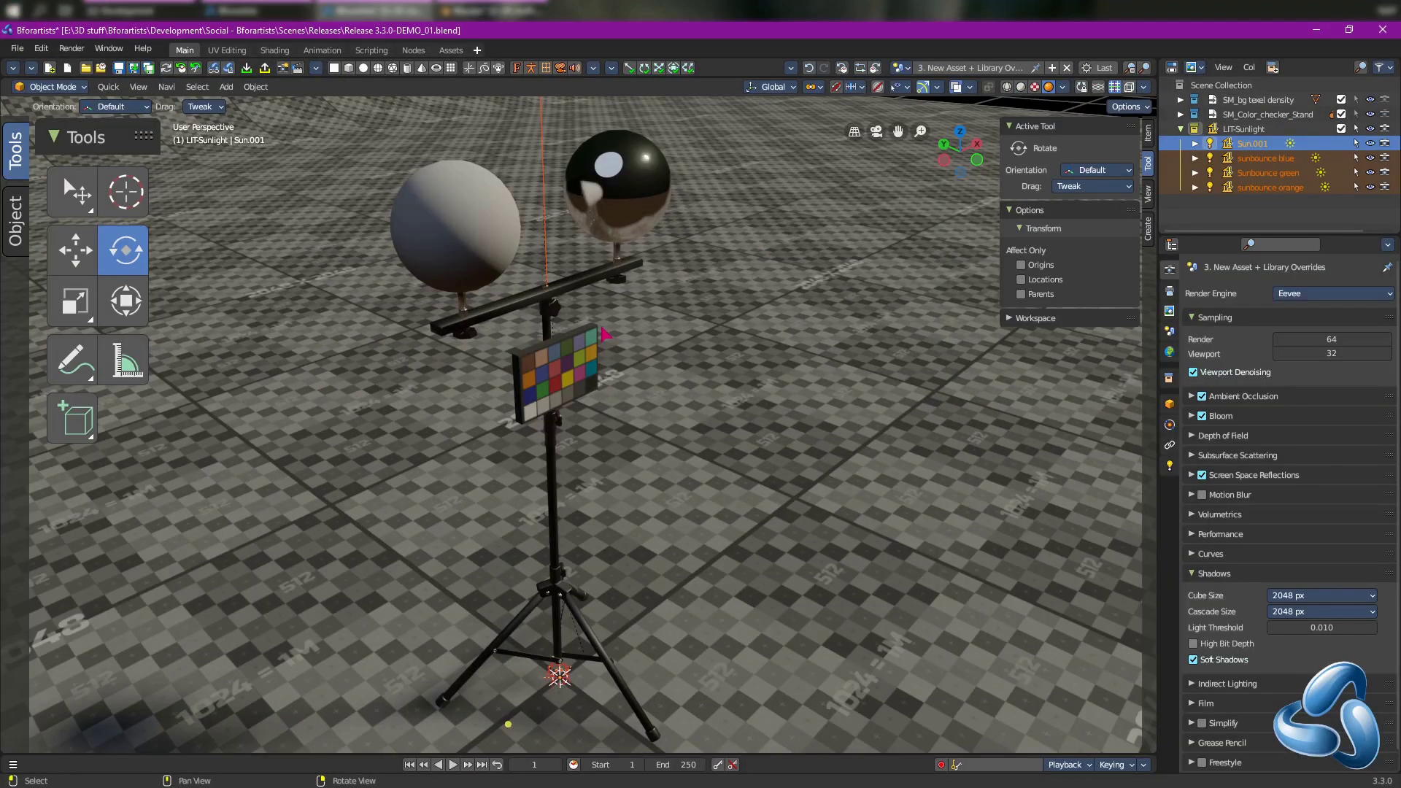
Step: In the Assets workspace, browse Default Library > Collections > Static Meshes > Utility
middle_click_drag(666, 358, 434, 369)
scroll(570, 341, "up", 5)
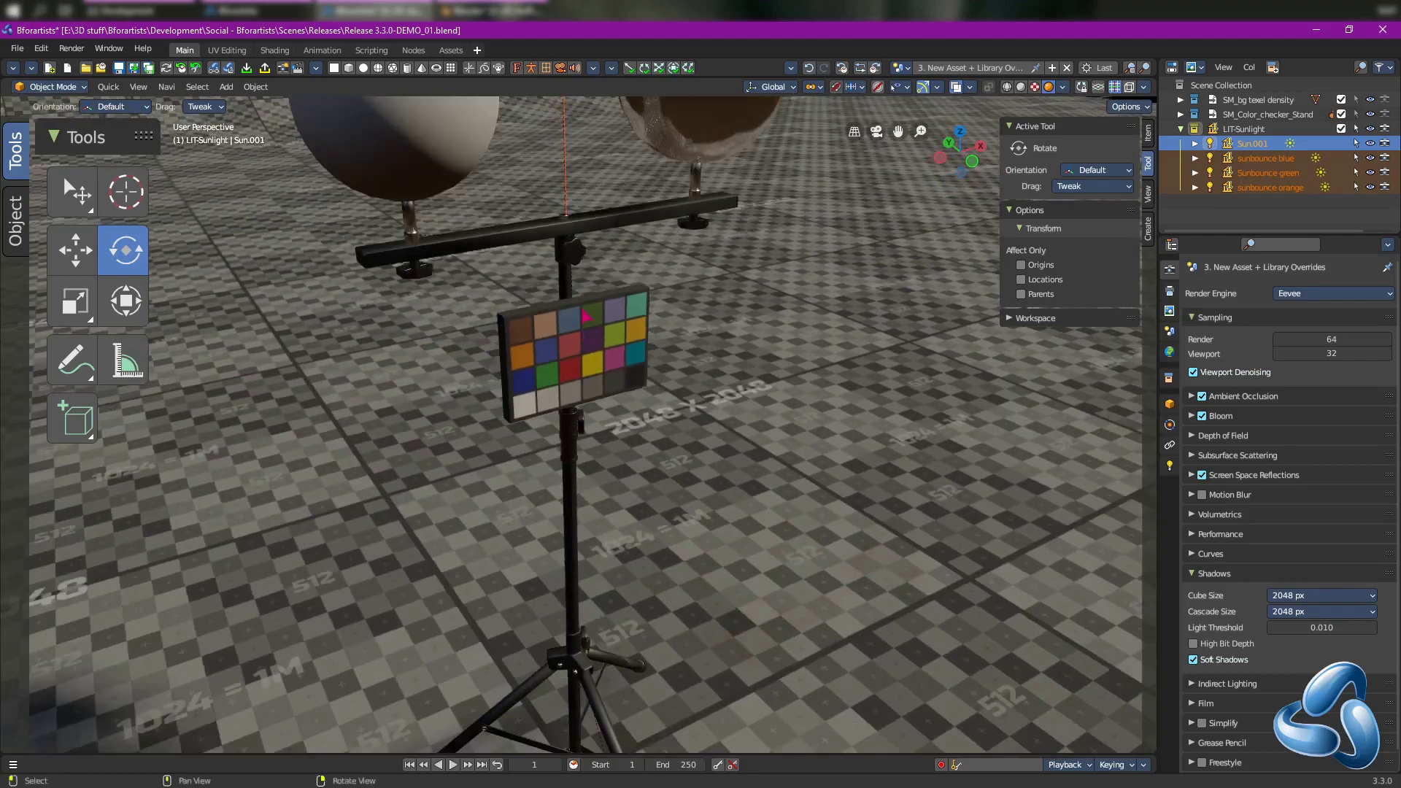
scroll(511, 255, "down", 4)
left_click(450, 49)
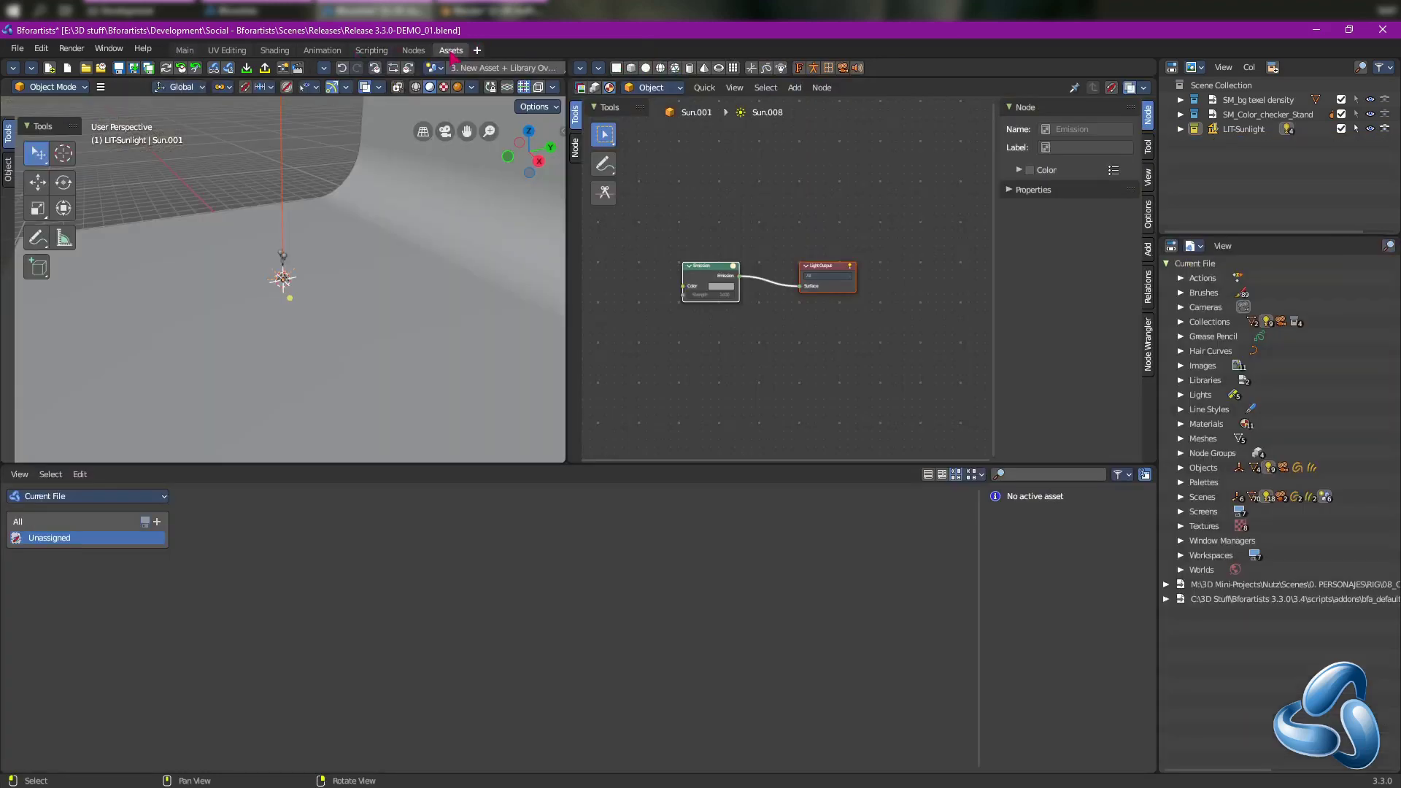
left_click(82, 496)
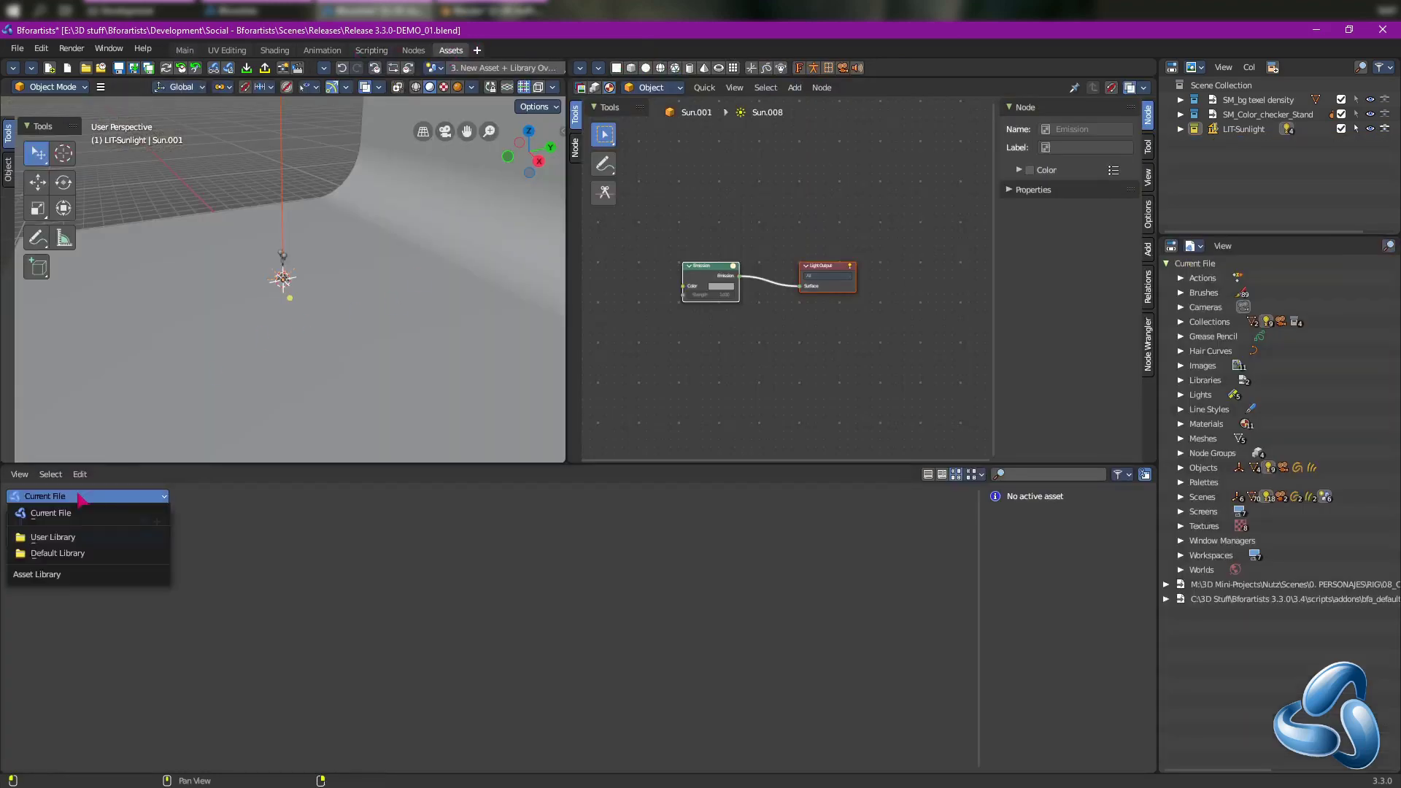
left_click(84, 562)
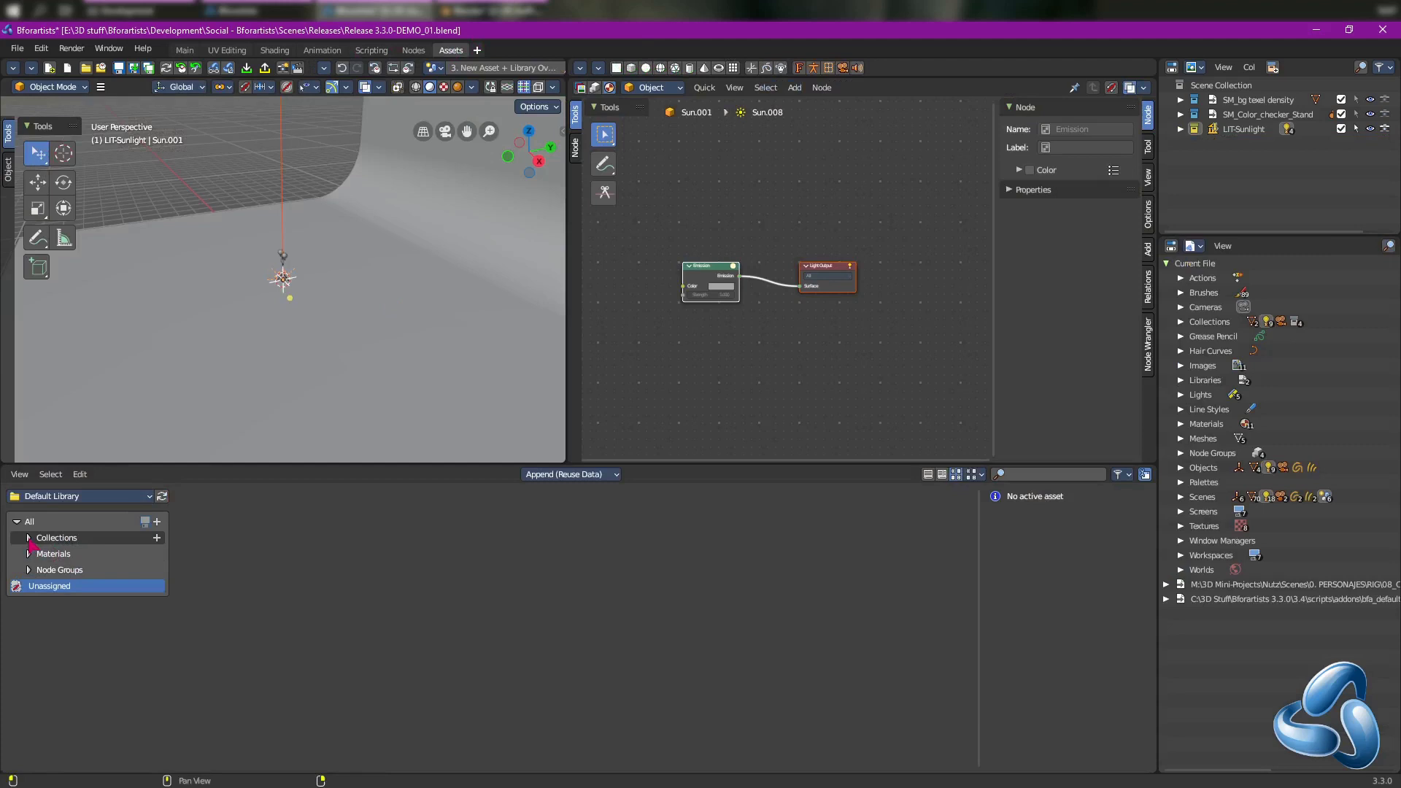
left_click(28, 538)
left_click(40, 571)
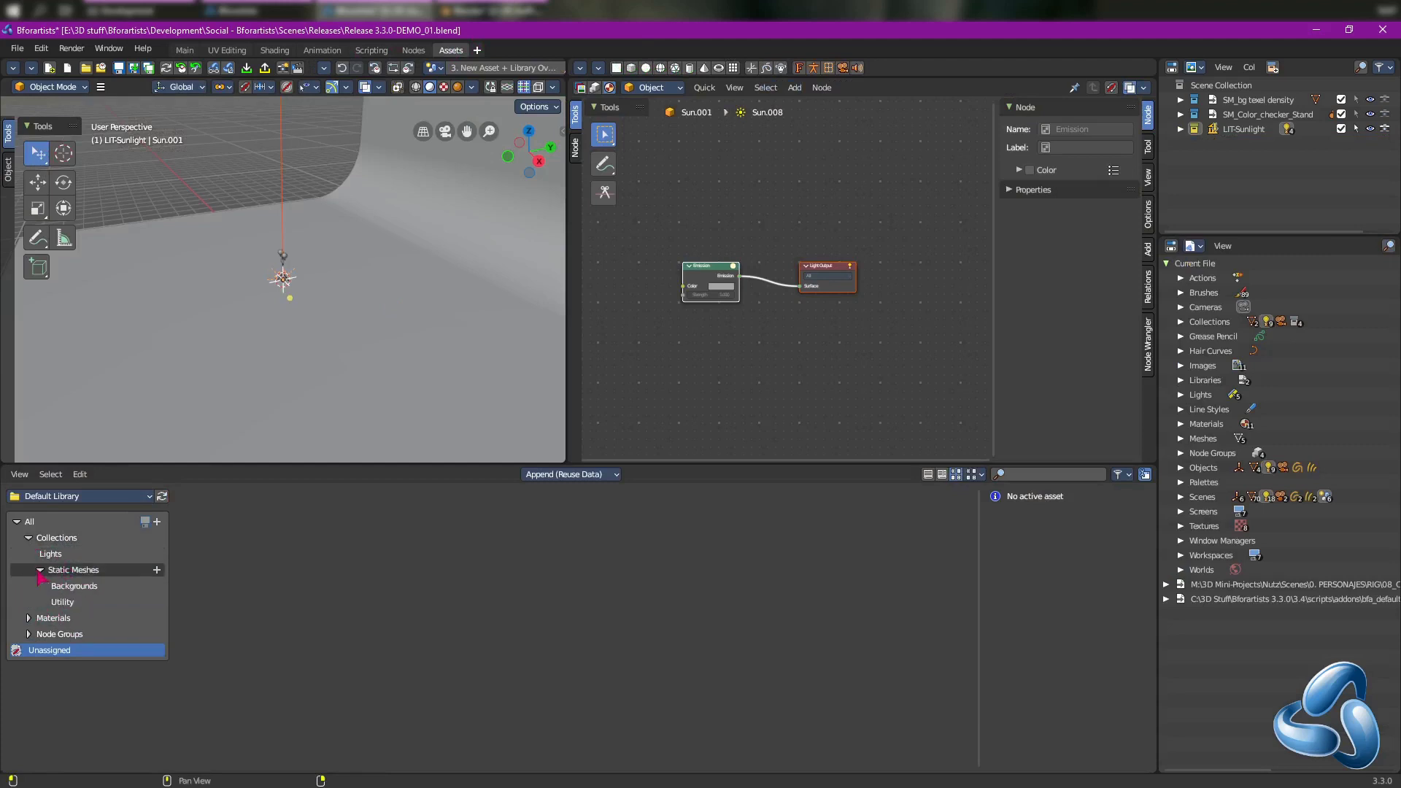
left_click(77, 602)
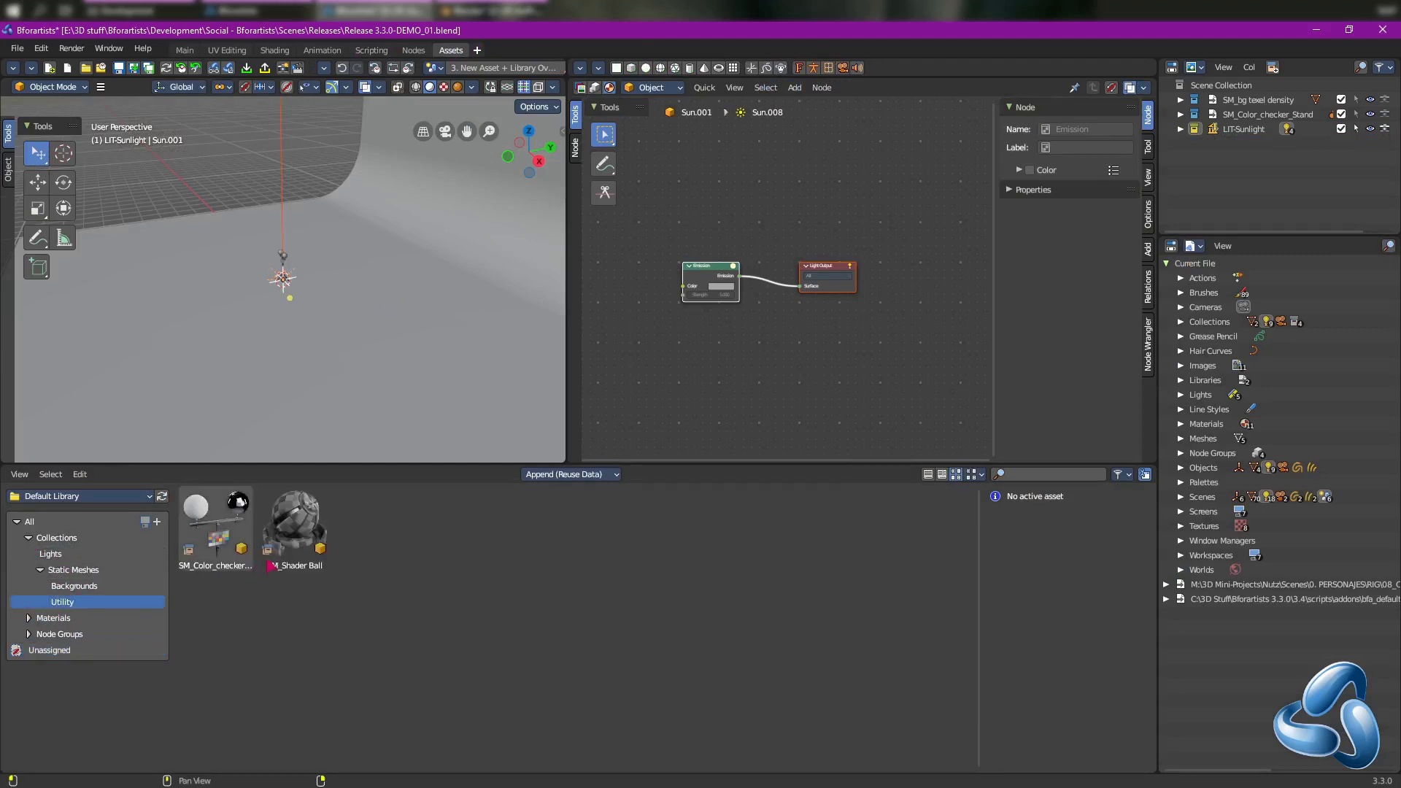
Step: Drag the SM_Color_checker_Stand asset into the viewport at the sun lamp and zoom in on it
left_click(212, 531)
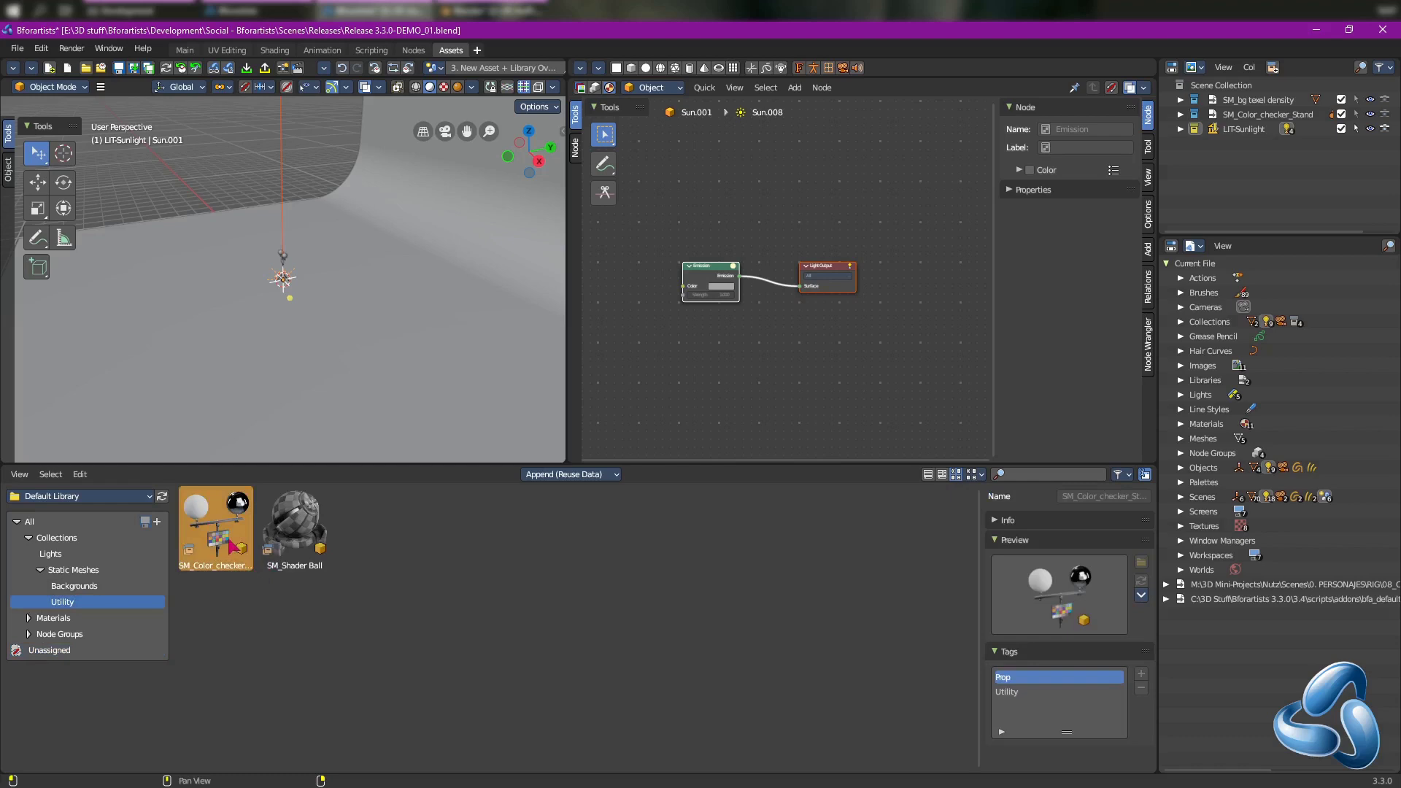
left_click_drag(232, 546, 288, 285)
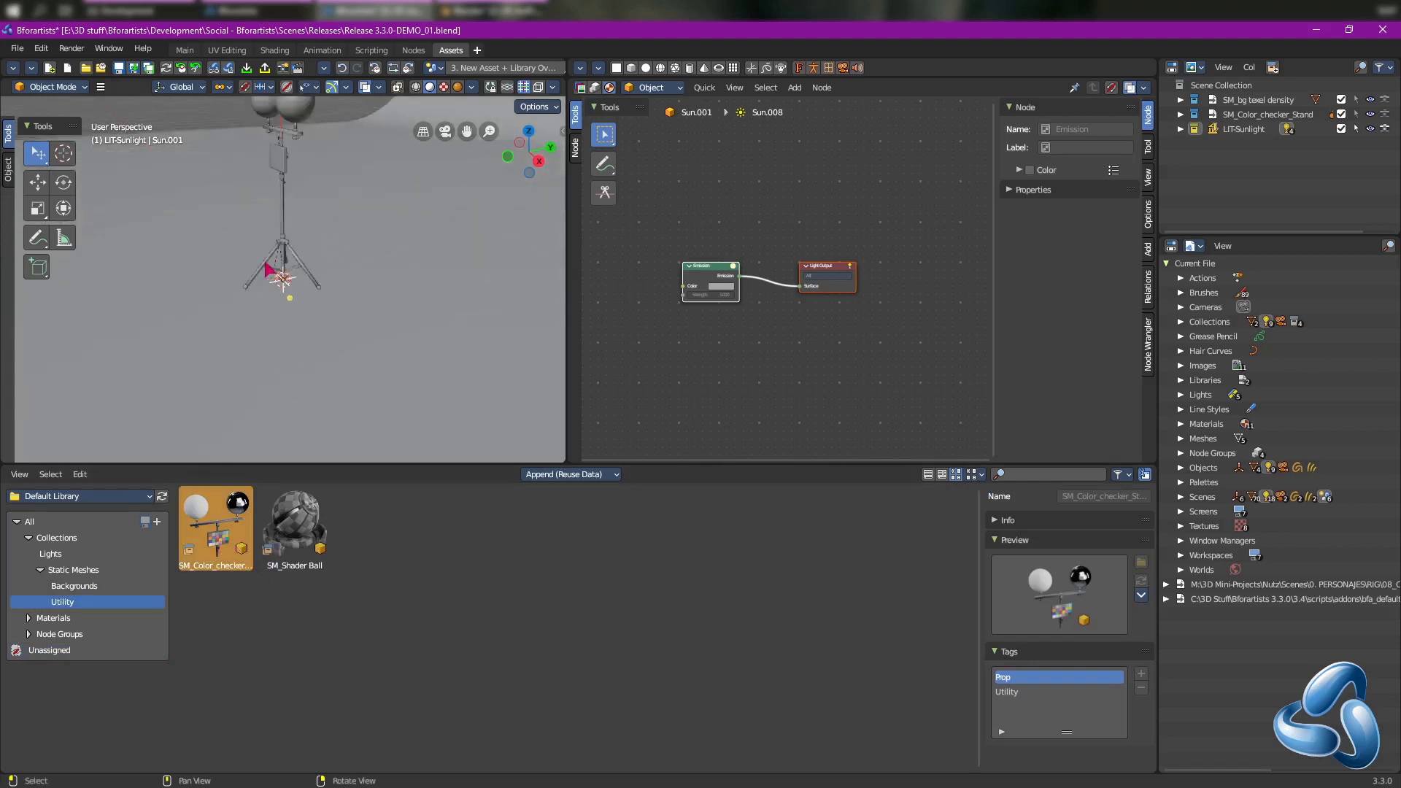
middle_click_drag(270, 270, 275, 281)
scroll(275, 277, "up", 5)
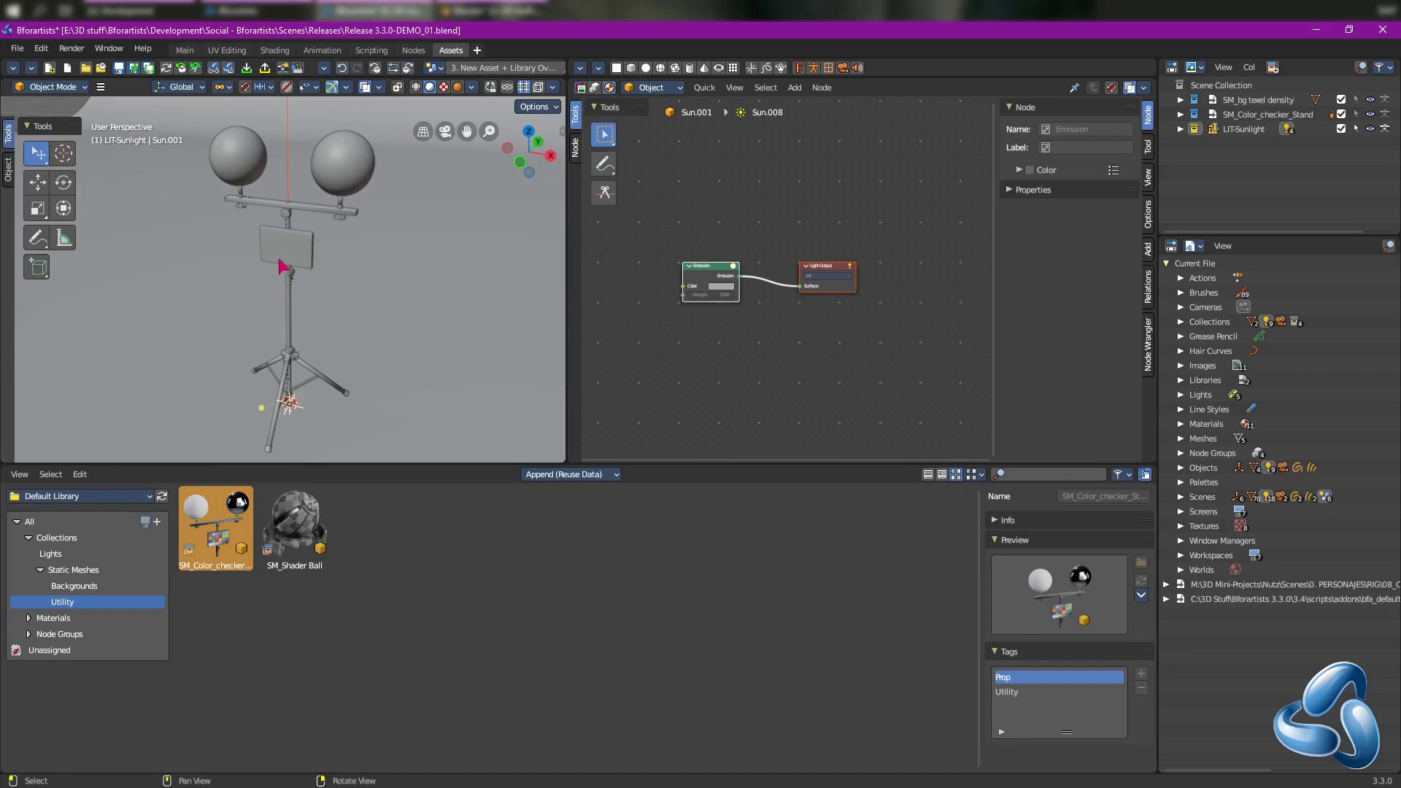
Step: Select SM_Color_checker_Stand in the Outliner and bring up its Make Library Override submenu
left_click(1242, 117)
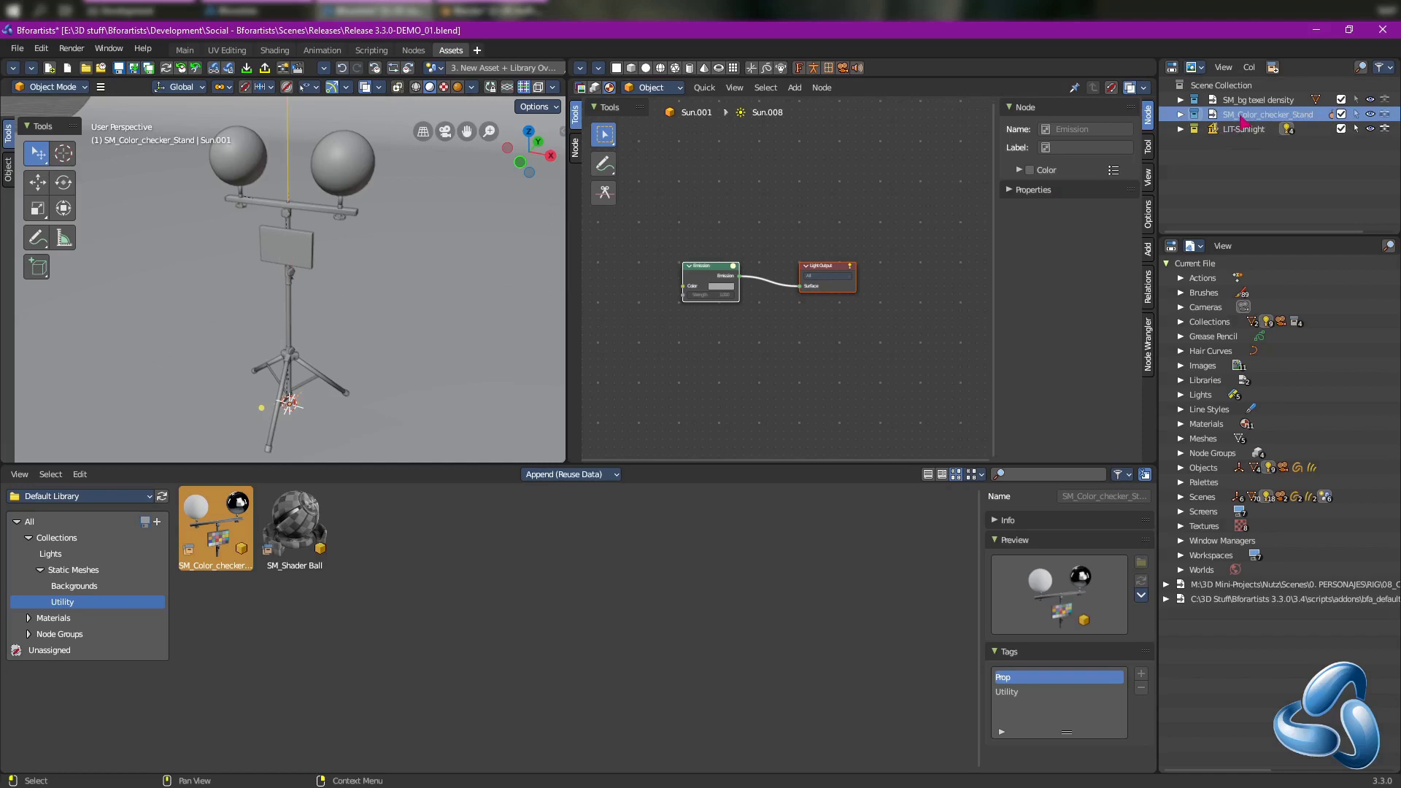
right_click(1243, 120)
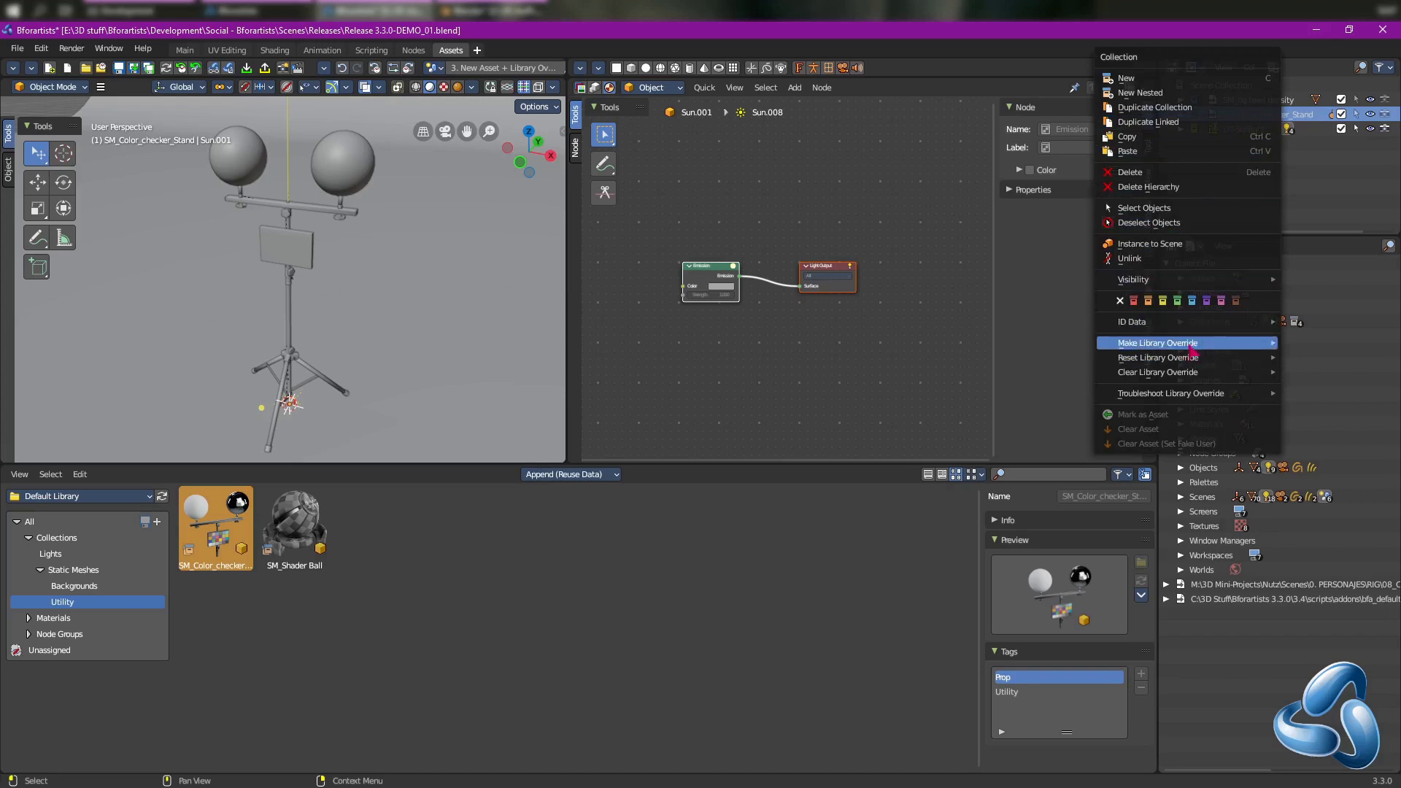
mouse_move(1187, 349)
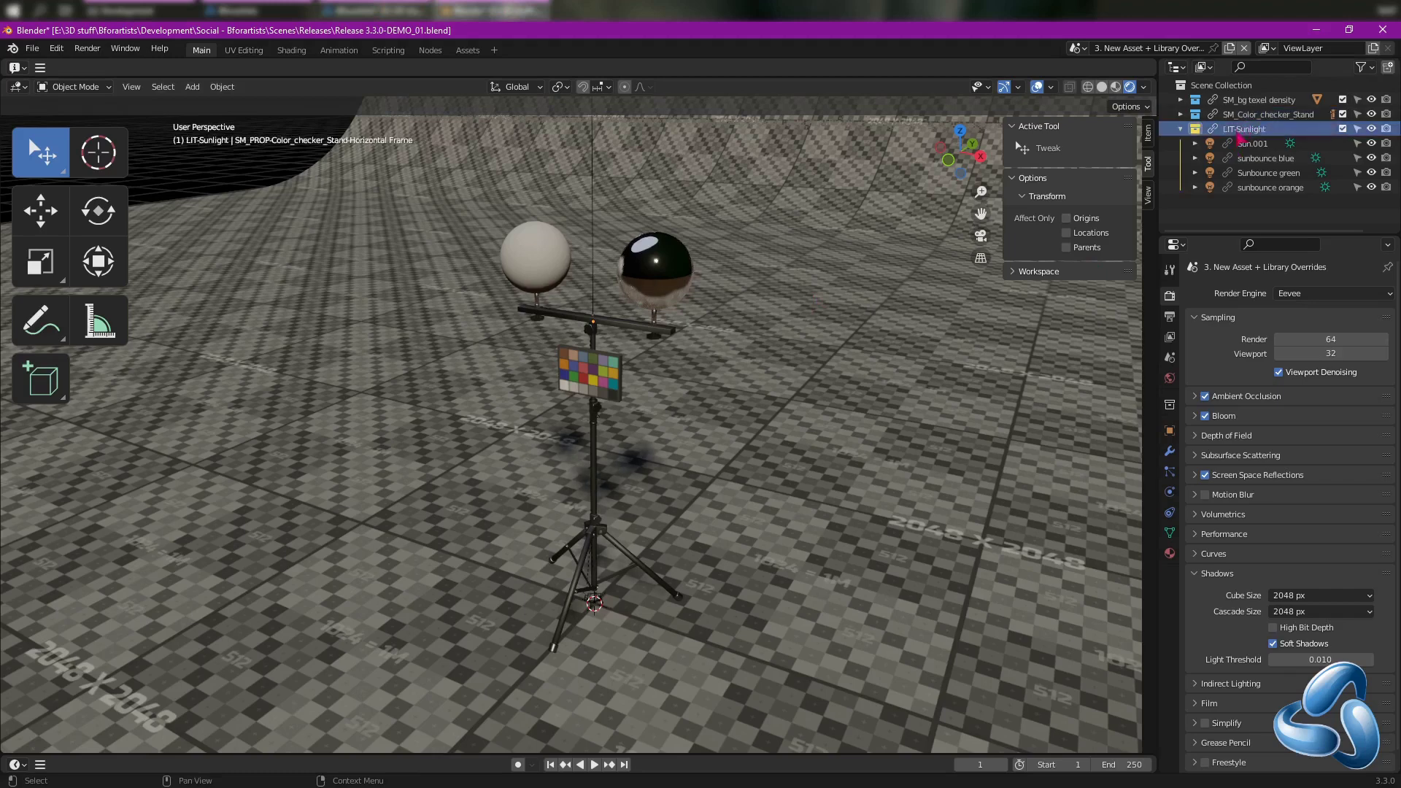
Step: Apply Library Override > Make > Selected & Content to the LIT-Sunlight collection
right_click(1241, 136)
mouse_move(1127, 464)
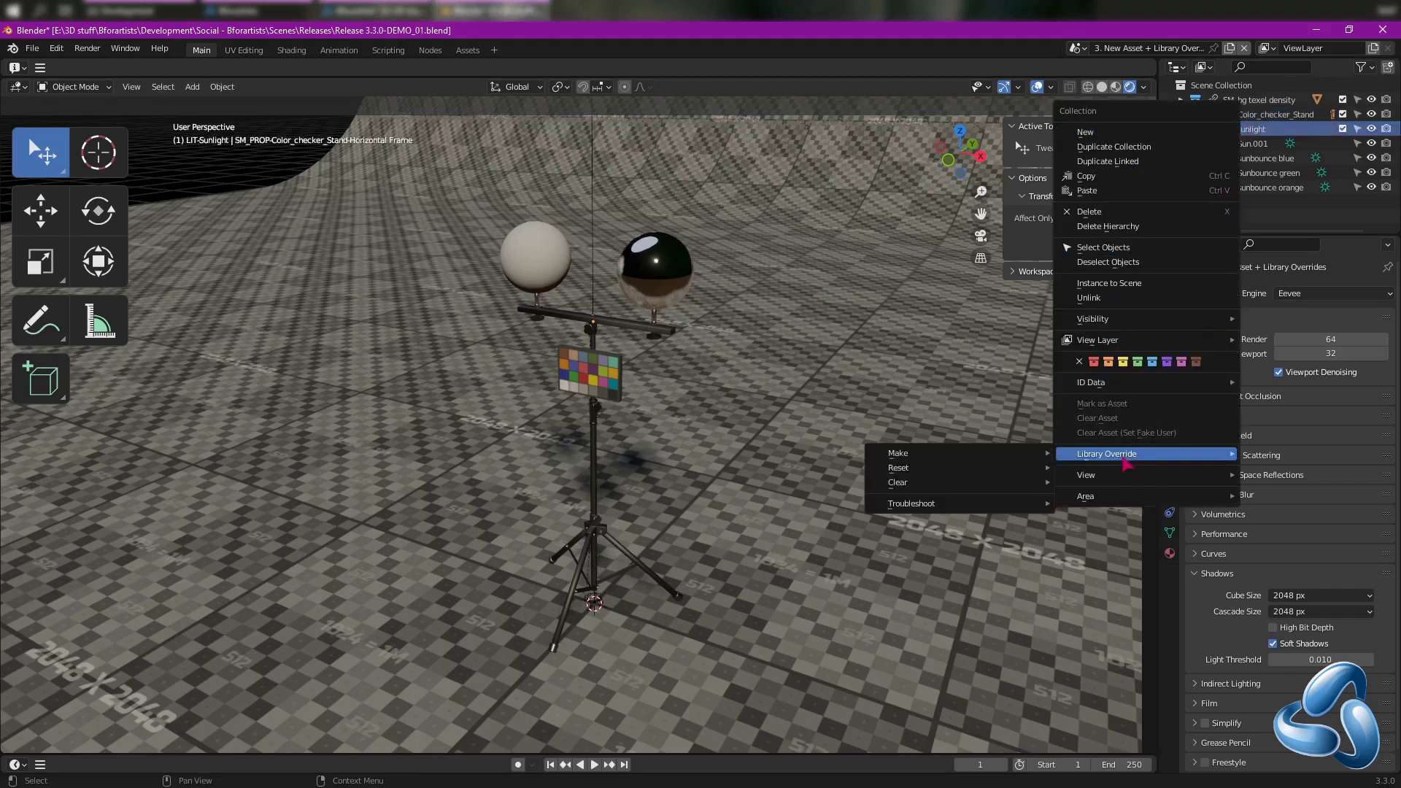
mouse_move(1009, 462)
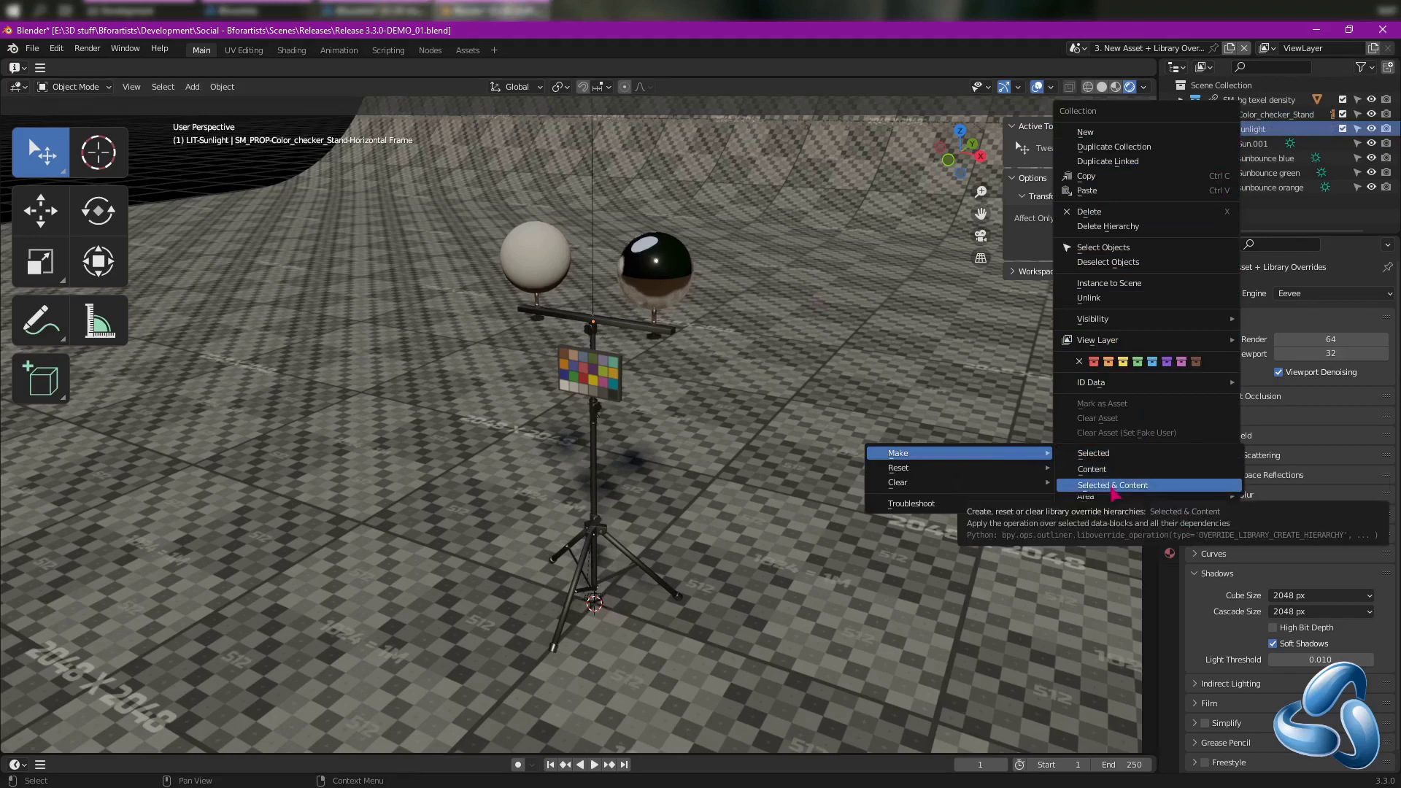
left_click(1112, 485)
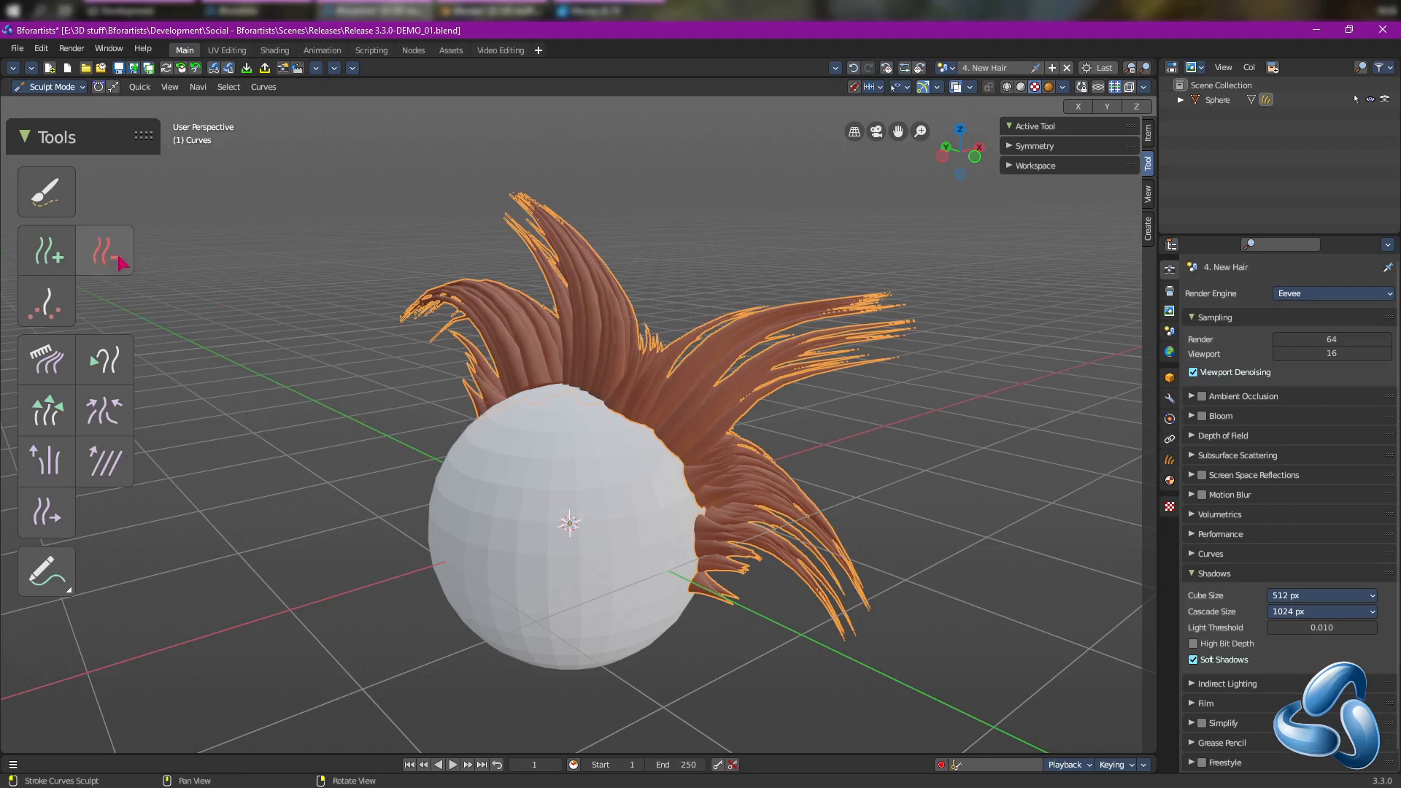
Step: Use the Add curves sculpt tool to add hair strands across the front of the sphere
left_click(47, 250)
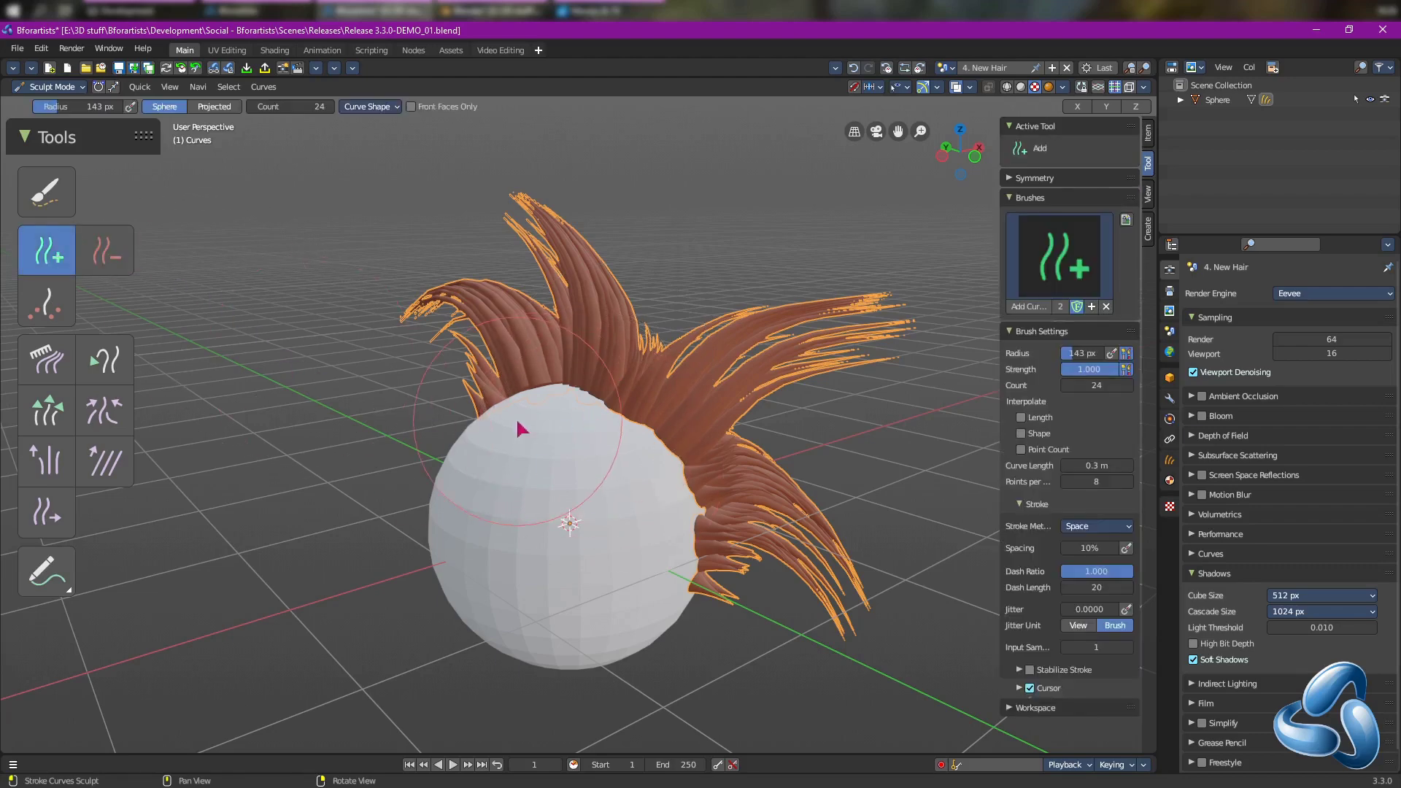
mouse_move(538, 416)
left_mouse_down()
mouse_move(635, 478)
mouse_move(663, 553)
left_mouse_up()
mouse_move(491, 416)
middle_mouse_down()
mouse_move(569, 416)
mouse_move(479, 426)
middle_mouse_up()
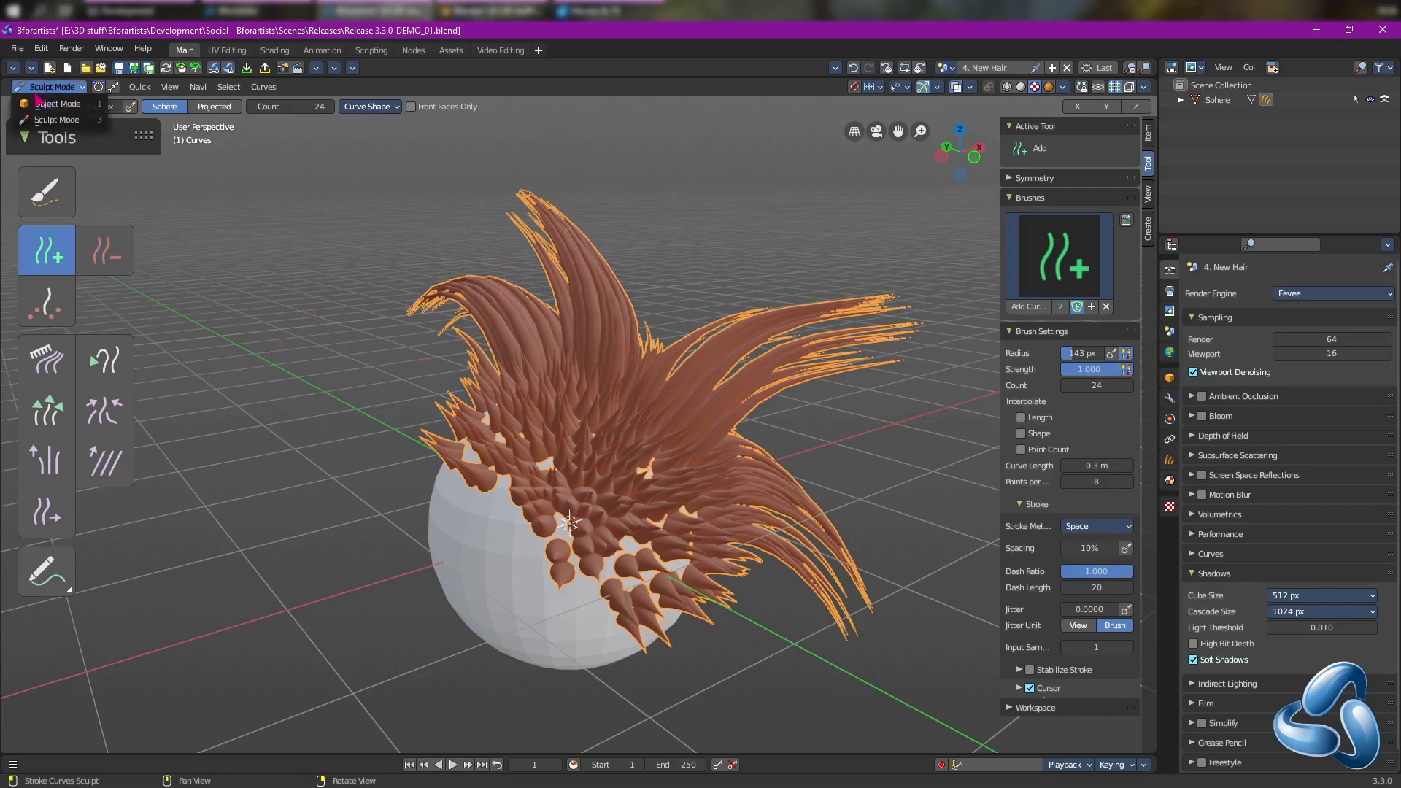
Step: In the Nodes workspace, drag the Float Curve point up-right into a convex profile
left_click(413, 50)
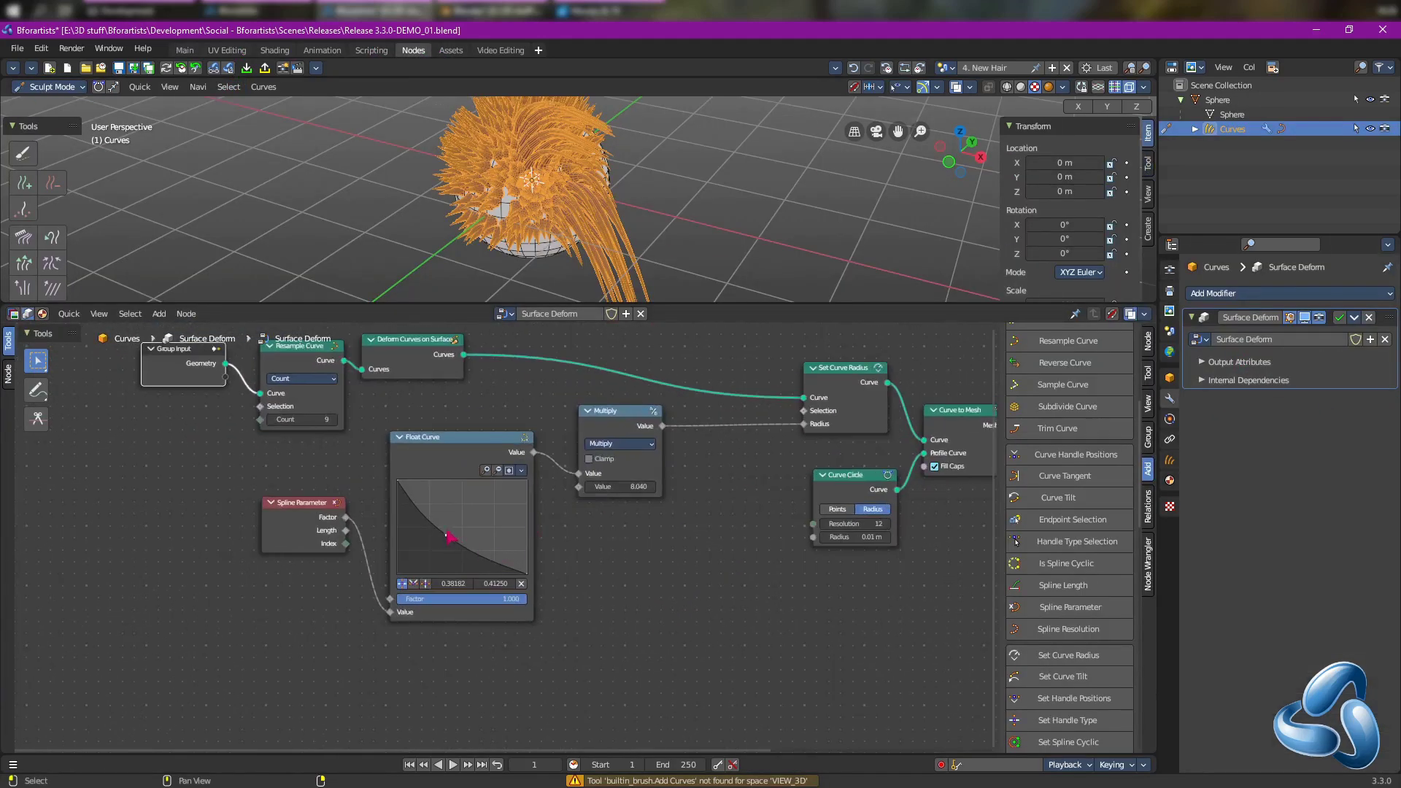
left_click_drag(452, 538, 485, 511)
middle_click_drag(496, 201, 575, 225)
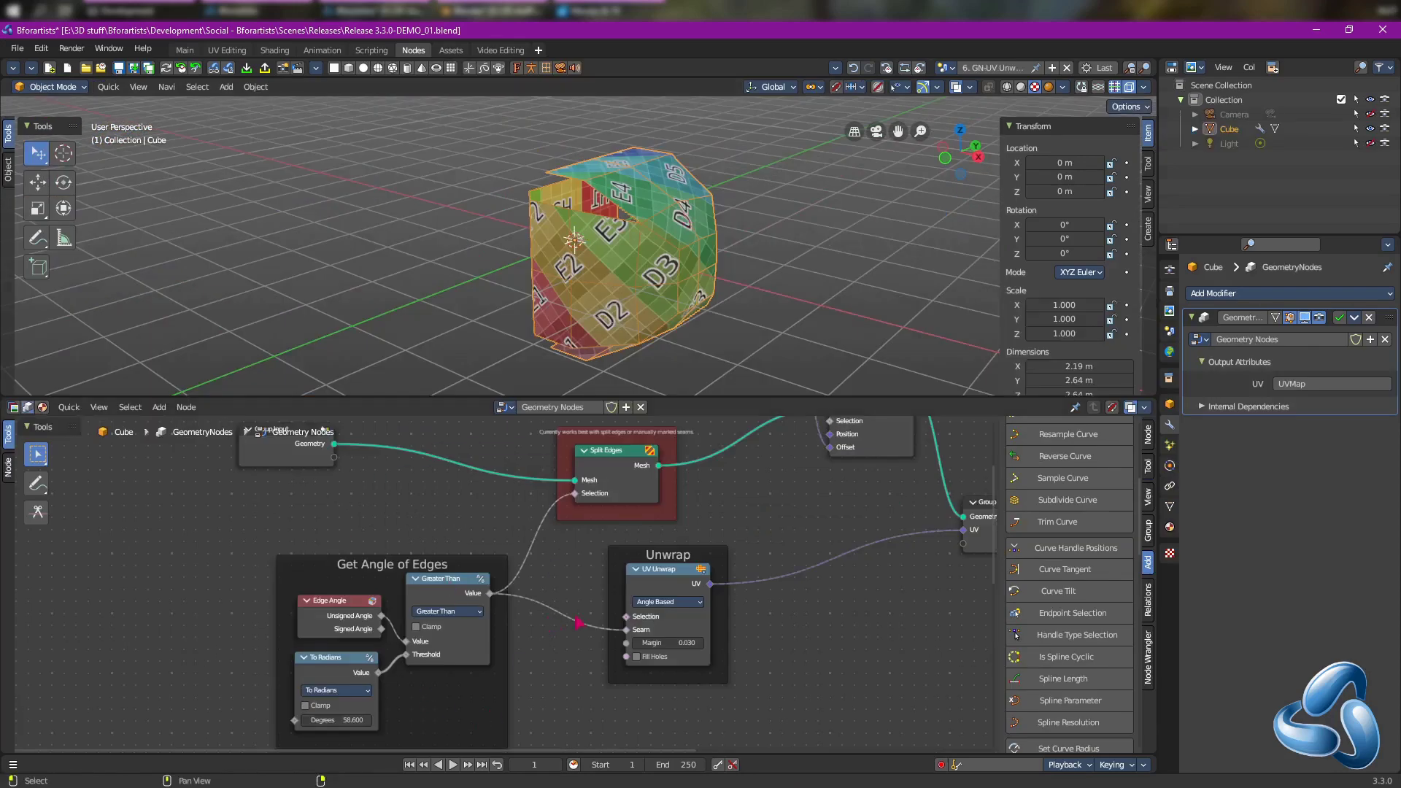
Step: Navigate to the To Radians node and change its Degrees value from 58.6 to 40.7
scroll(1069, 613, "down", 15)
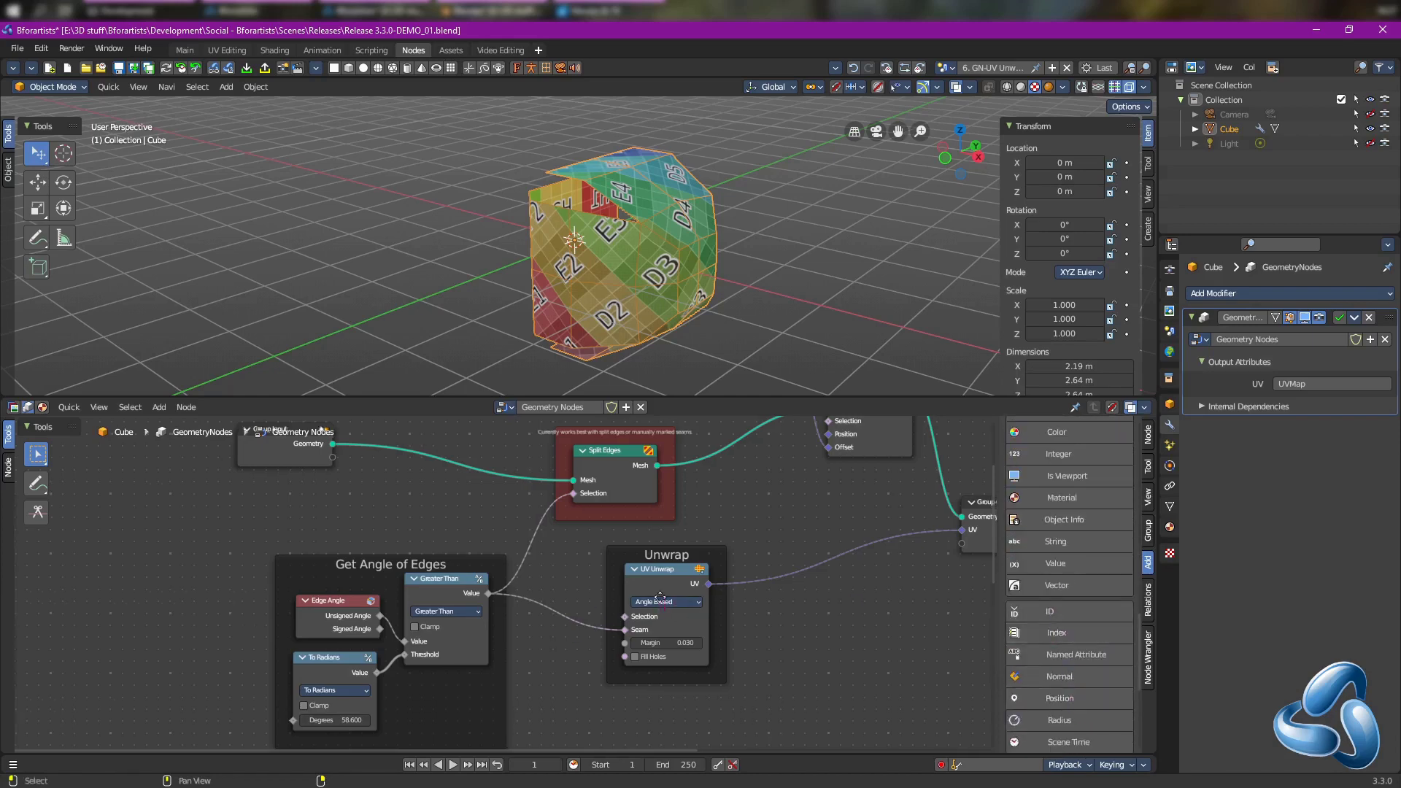
middle_click_drag(660, 597, 755, 552)
scroll(617, 608, "up", 2)
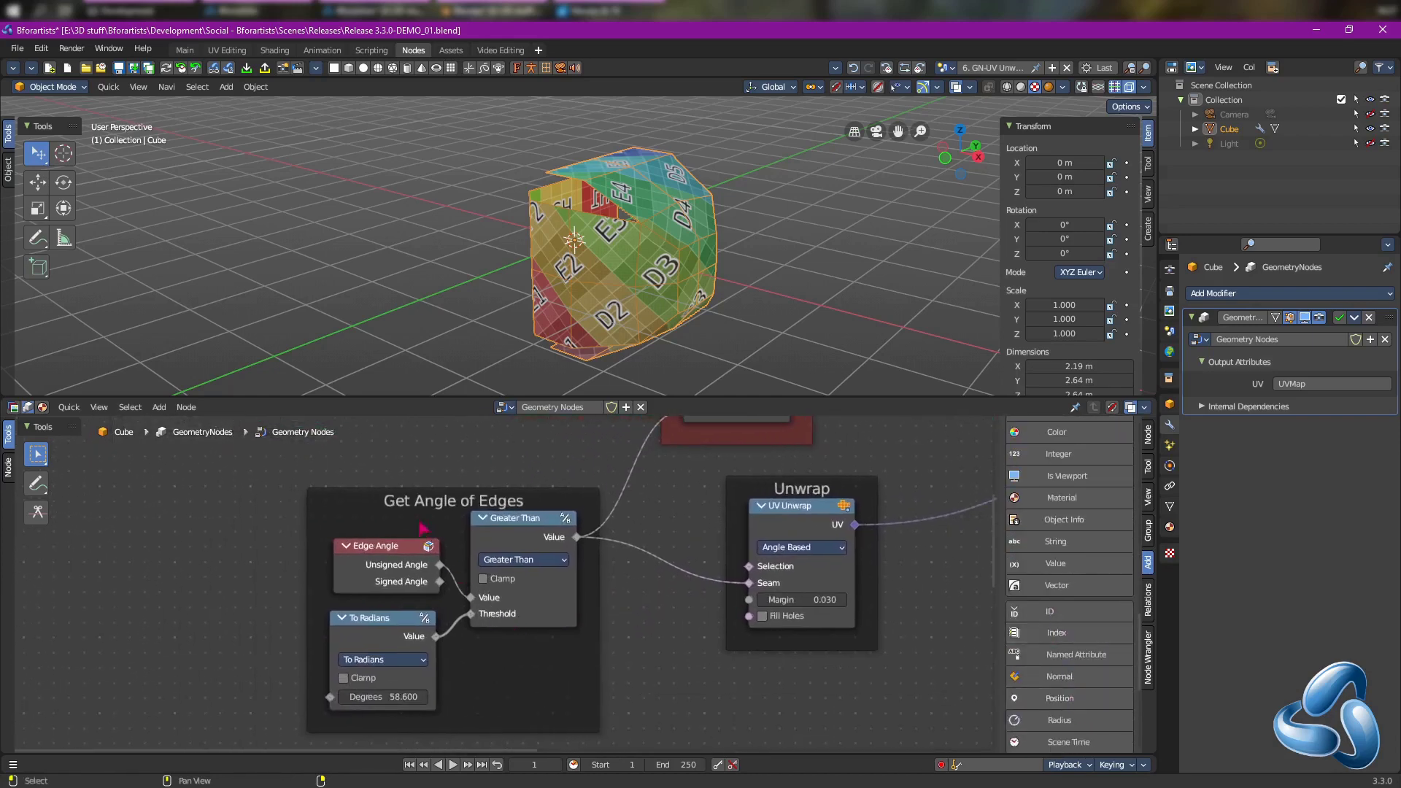
middle_click_drag(510, 467, 380, 628)
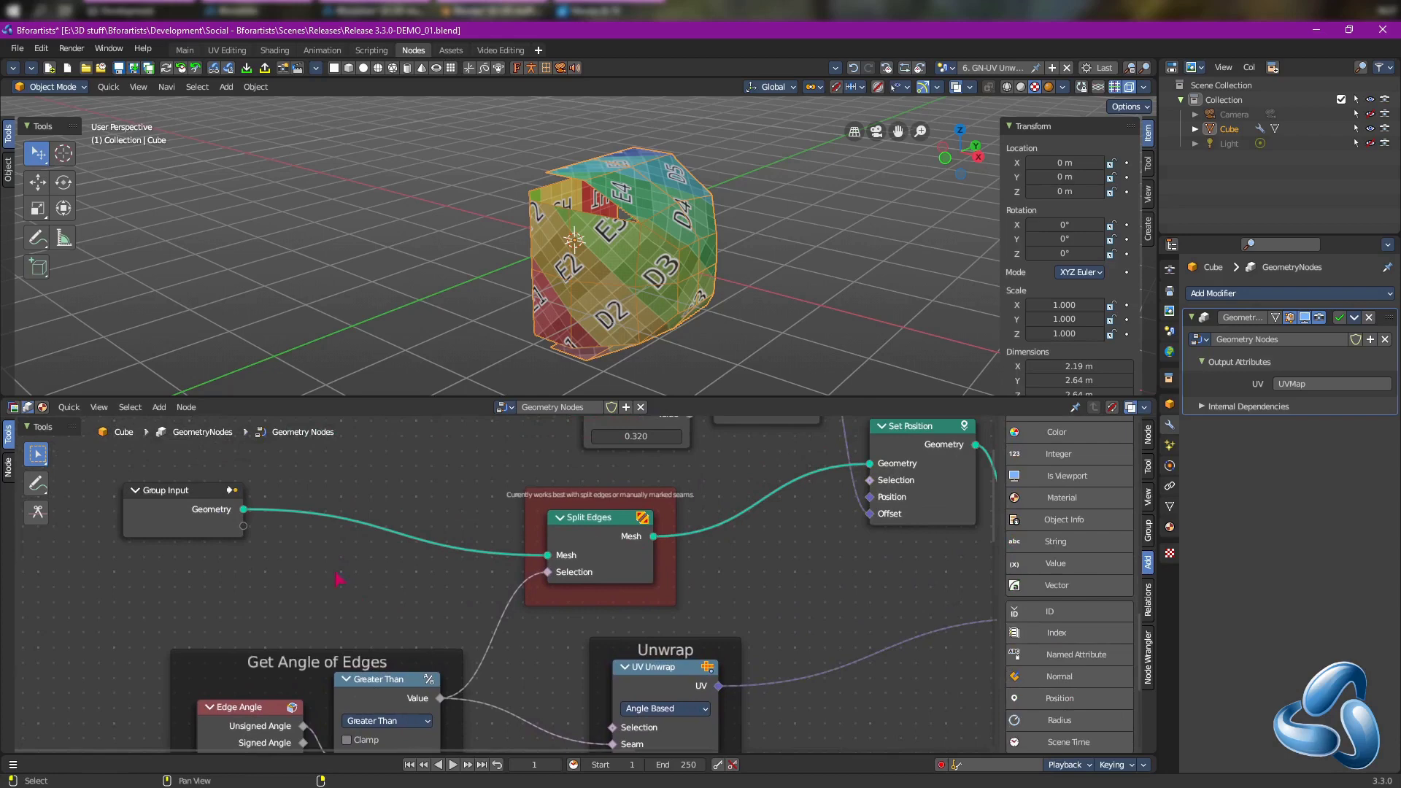
middle_click_drag(458, 566, 413, 633)
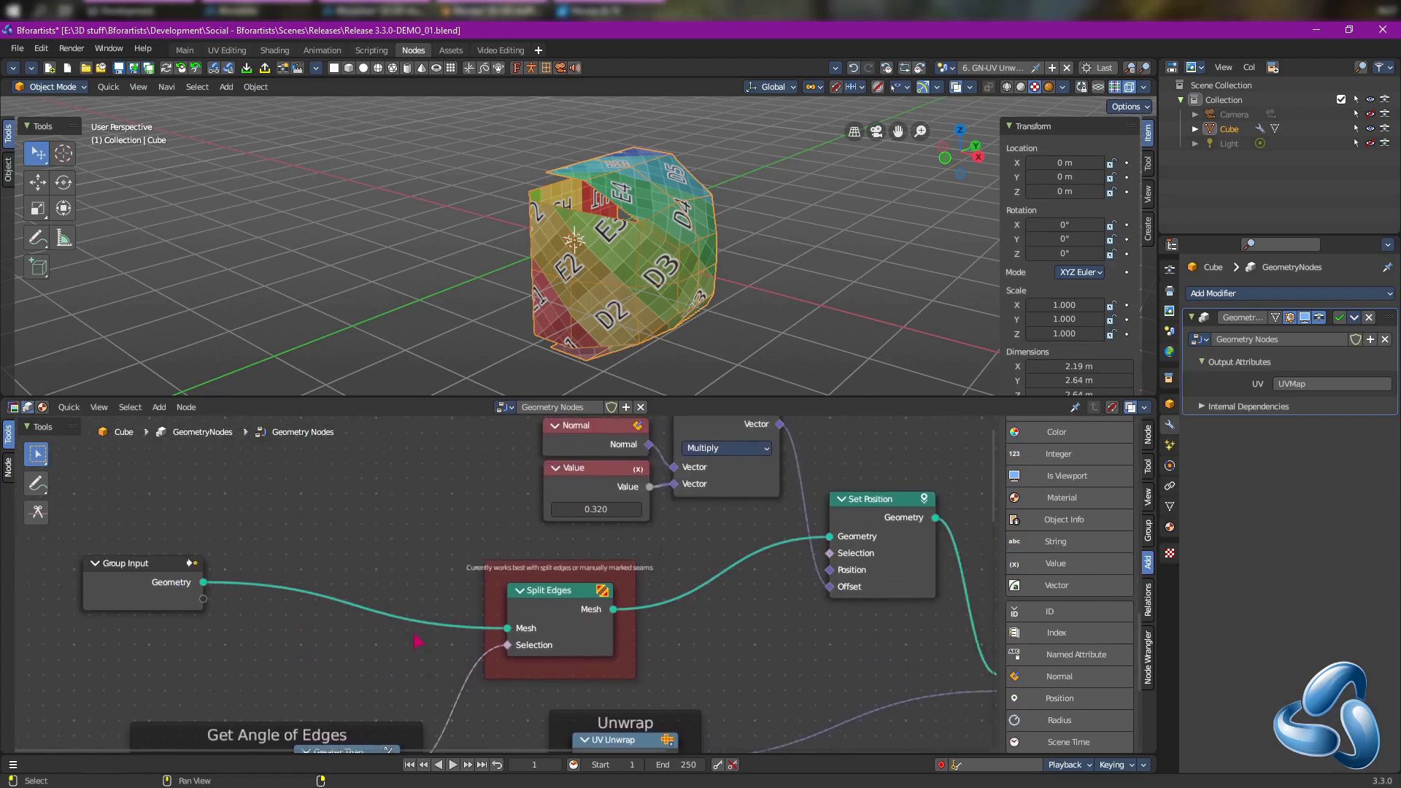
middle_click_drag(584, 643, 671, 569)
scroll(512, 615, "up", 3)
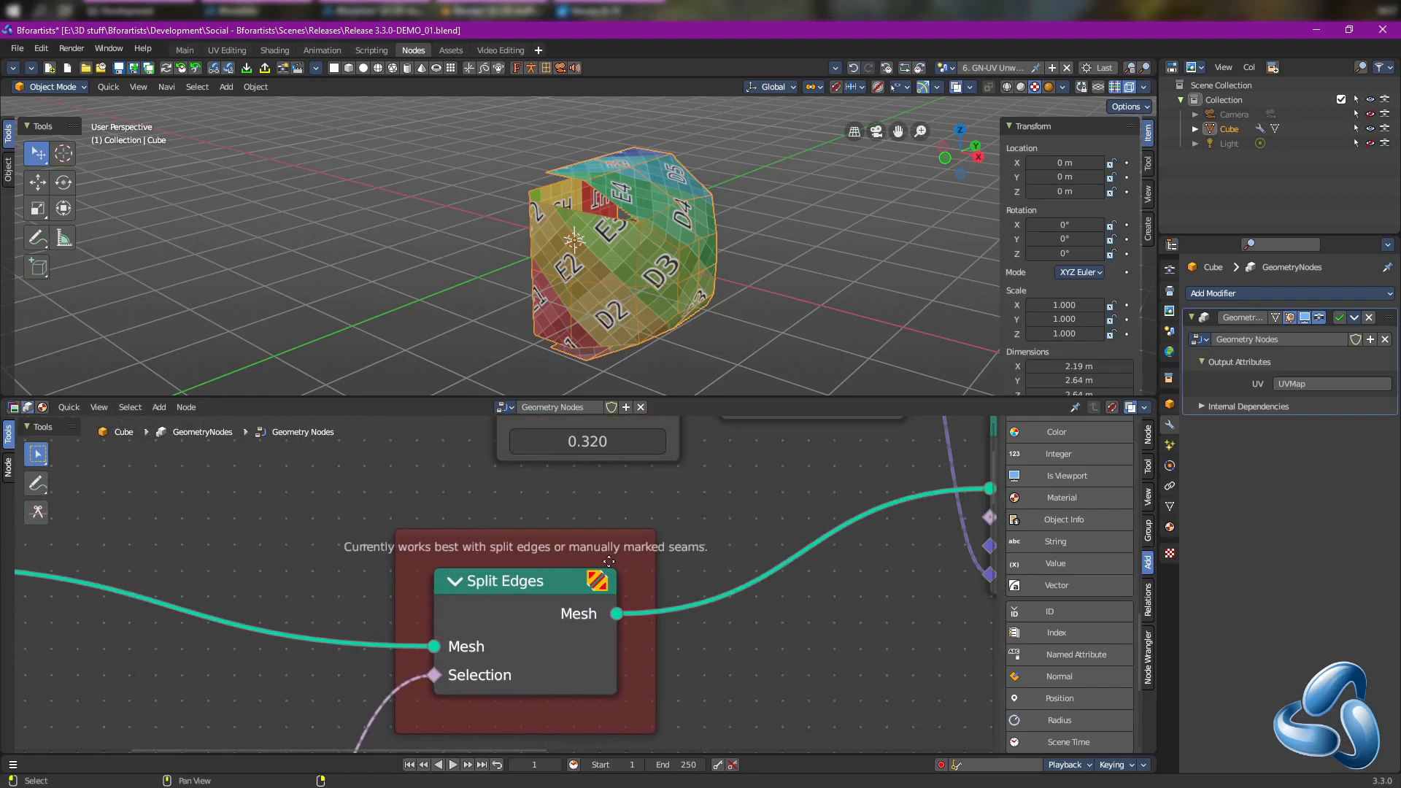
scroll(608, 561, "down", 3)
scroll(609, 561, "down", 1)
middle_click_drag(685, 593, 720, 556)
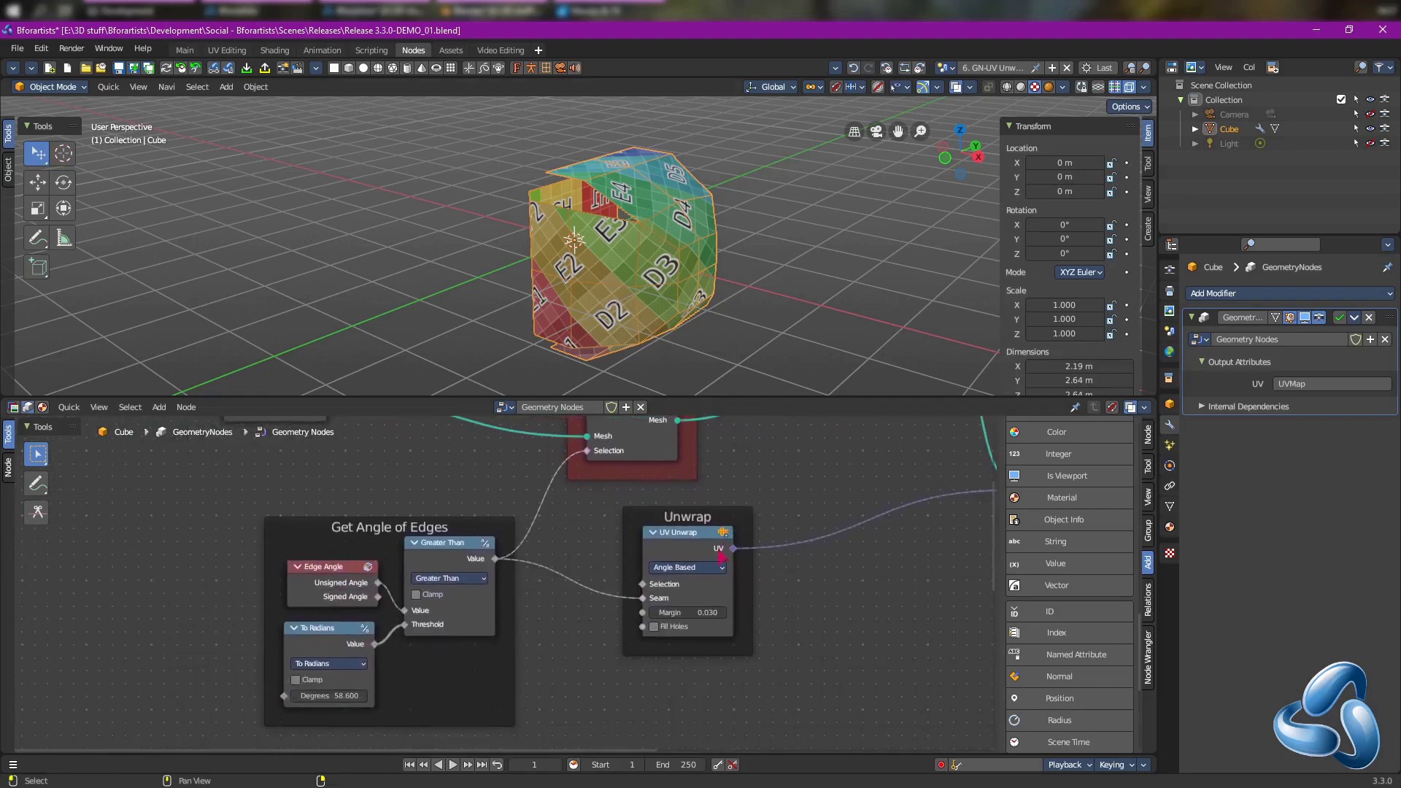
scroll(365, 686, "up", 3)
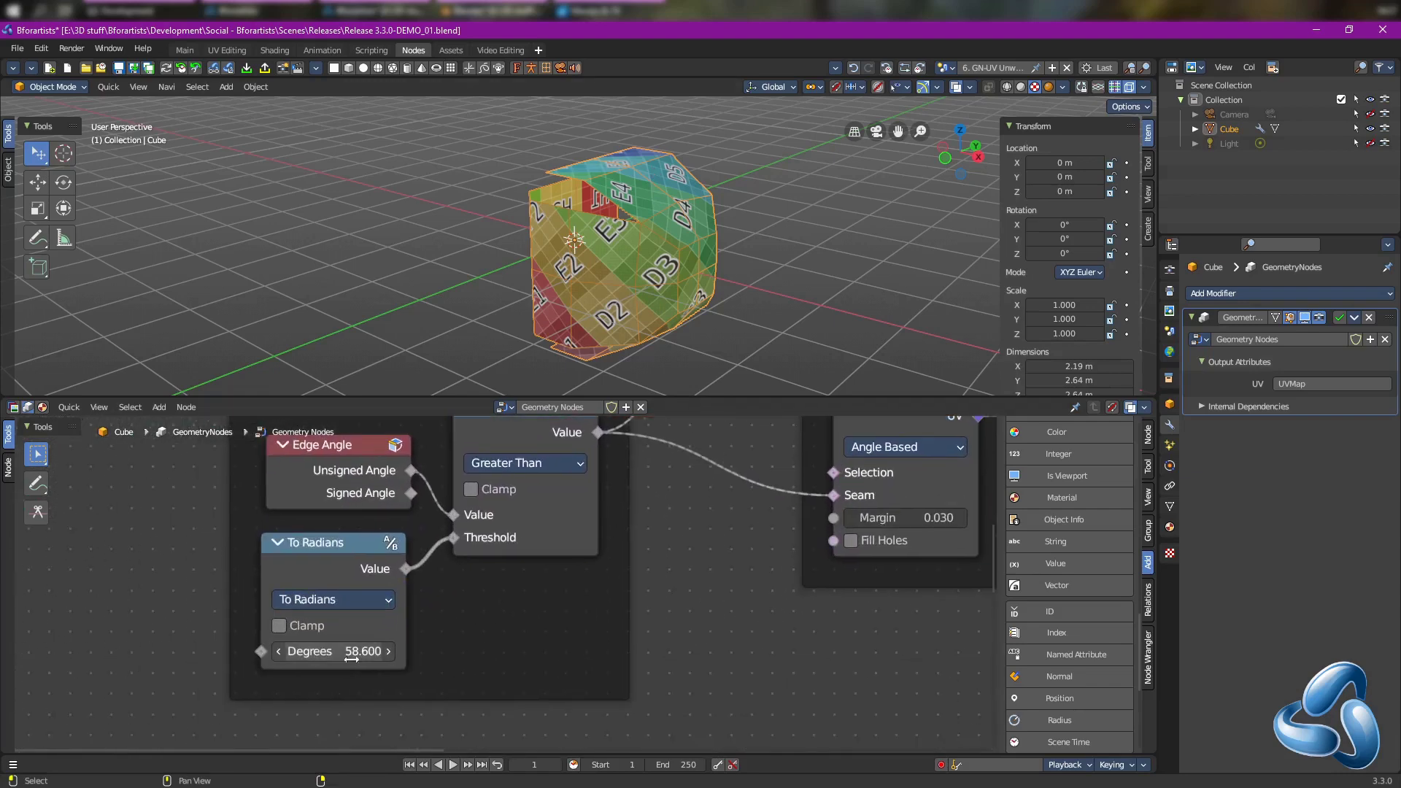
mouse_move(344, 651)
left_mouse_down()
mouse_move(328, 650)
mouse_move(378, 647)
mouse_move(325, 648)
left_mouse_up()
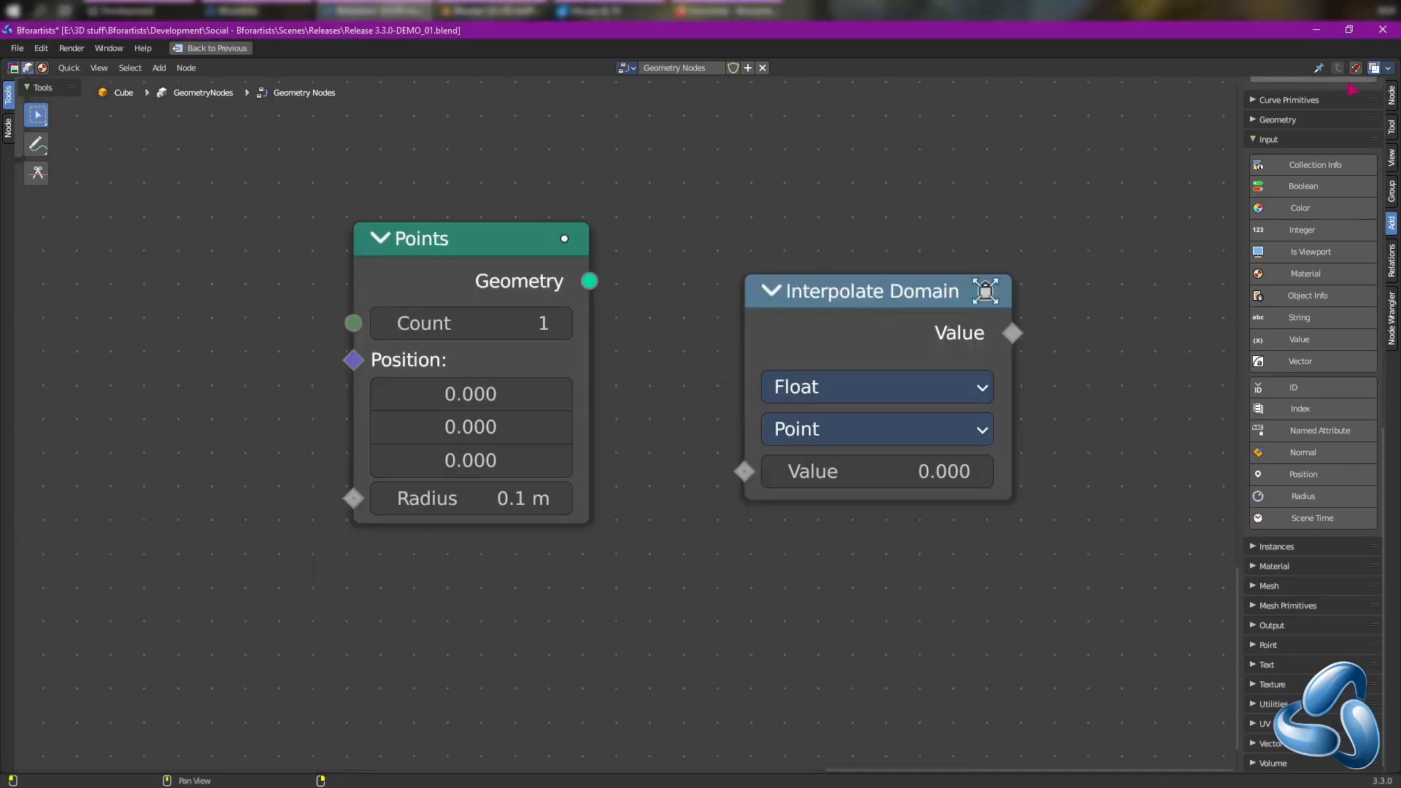
Step: Tick Icon Buttons in the Add sidebar's Display panel and pan to the Volume Cube nodes
scroll(1313, 142, "up", 10)
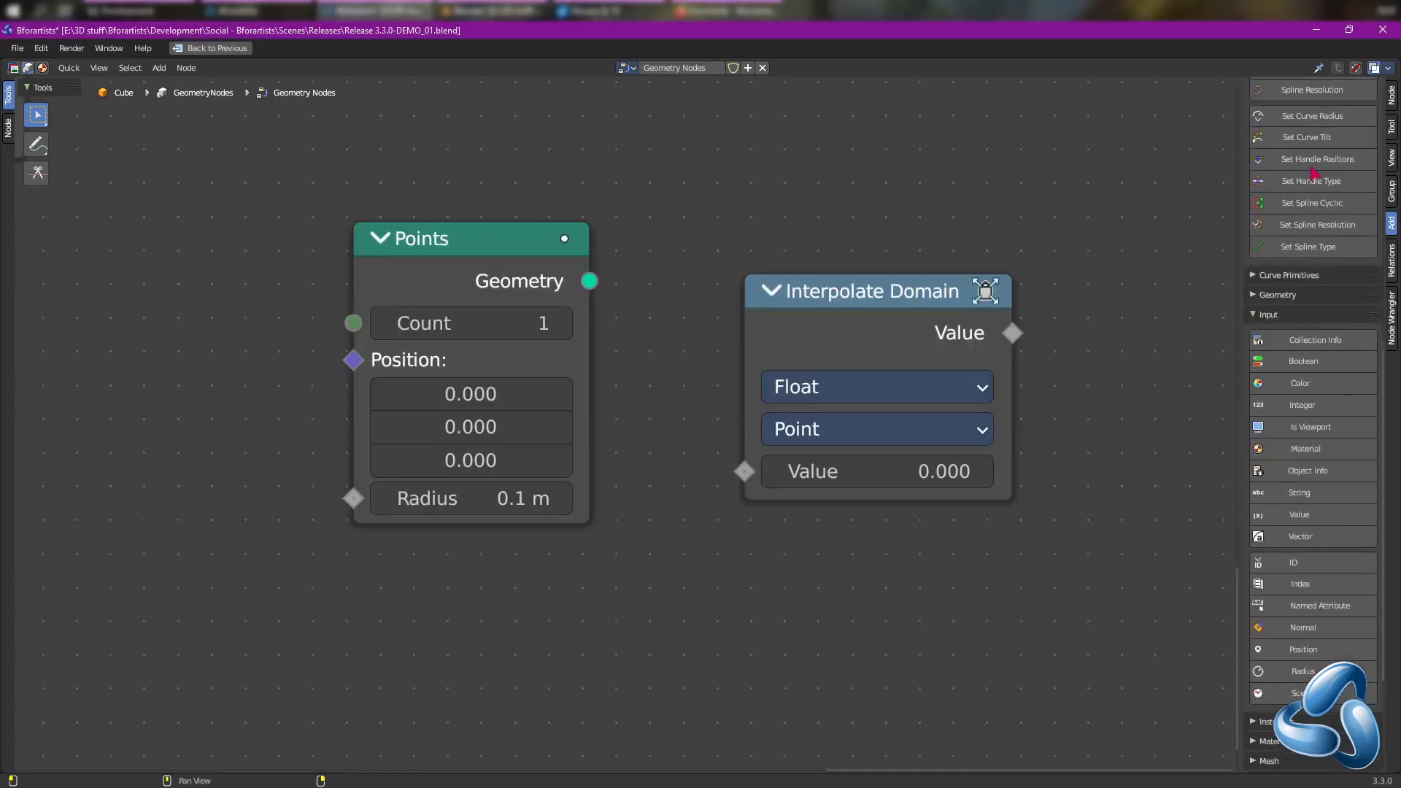
scroll(1314, 143, "up", 10)
left_click(1273, 110)
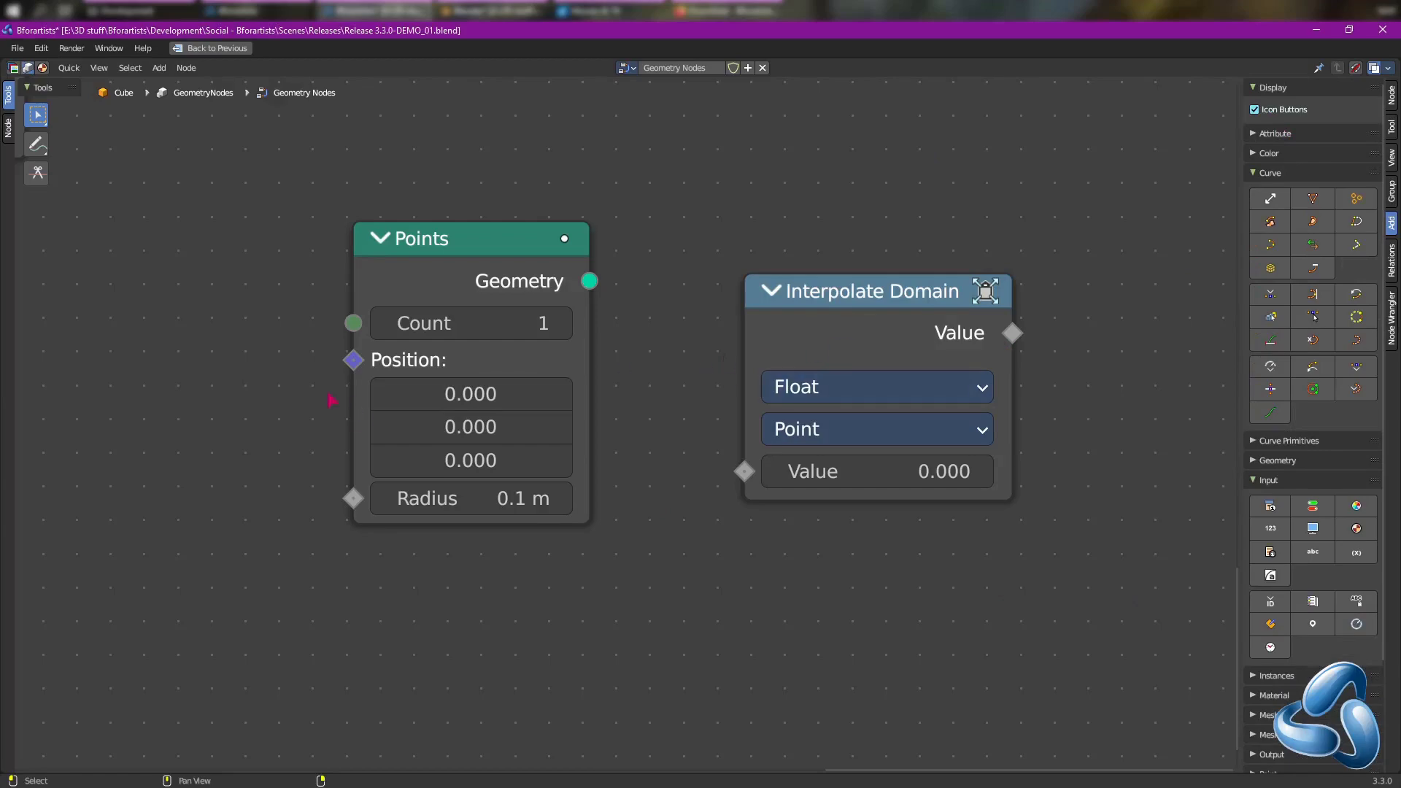
middle_click_drag(332, 400, 981, 613)
Step: Pan the node canvas past Shortest Edge Paths, Volume Cube and Mix nodes to Instance Rotation and Scale
mouse_move(715, 281)
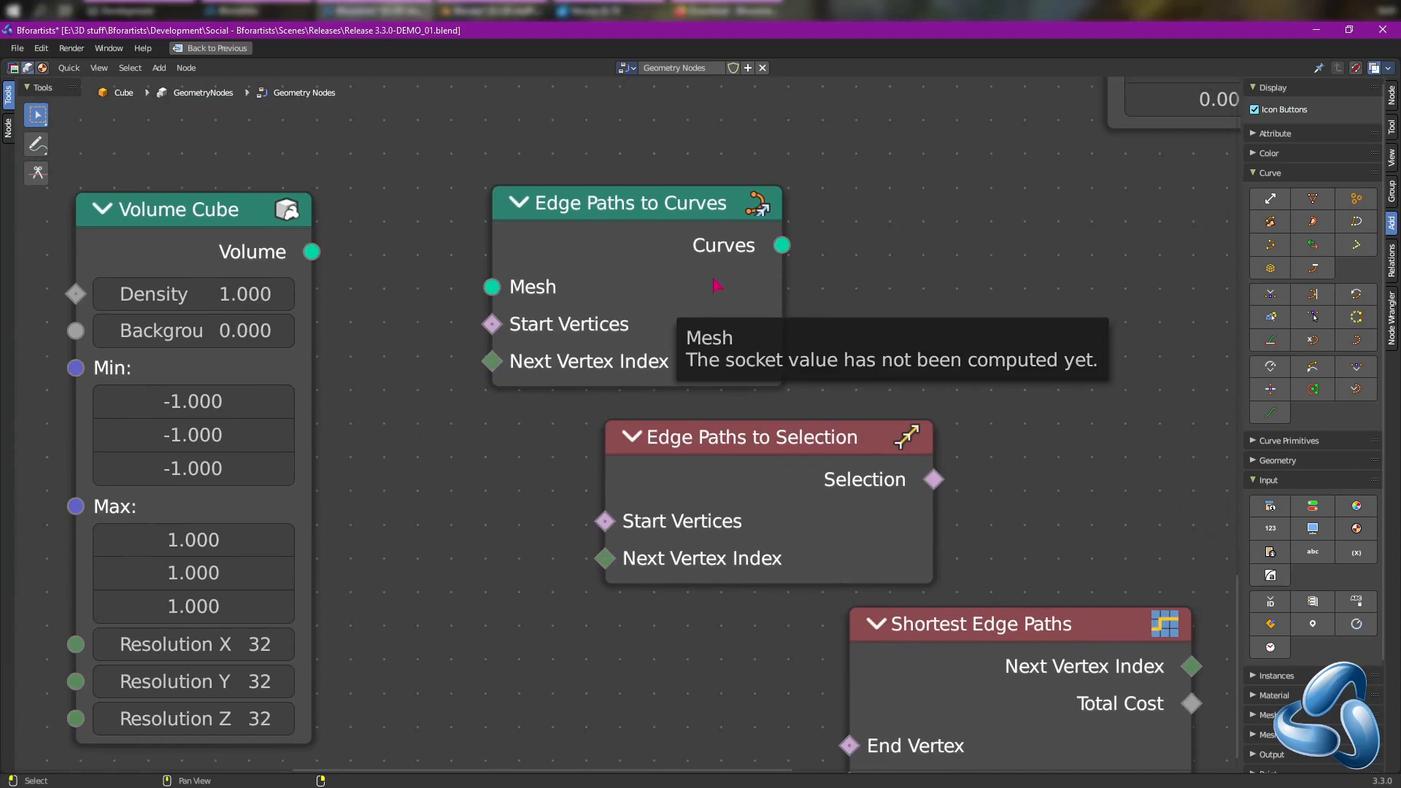
middle_click_drag(904, 521, 609, 400)
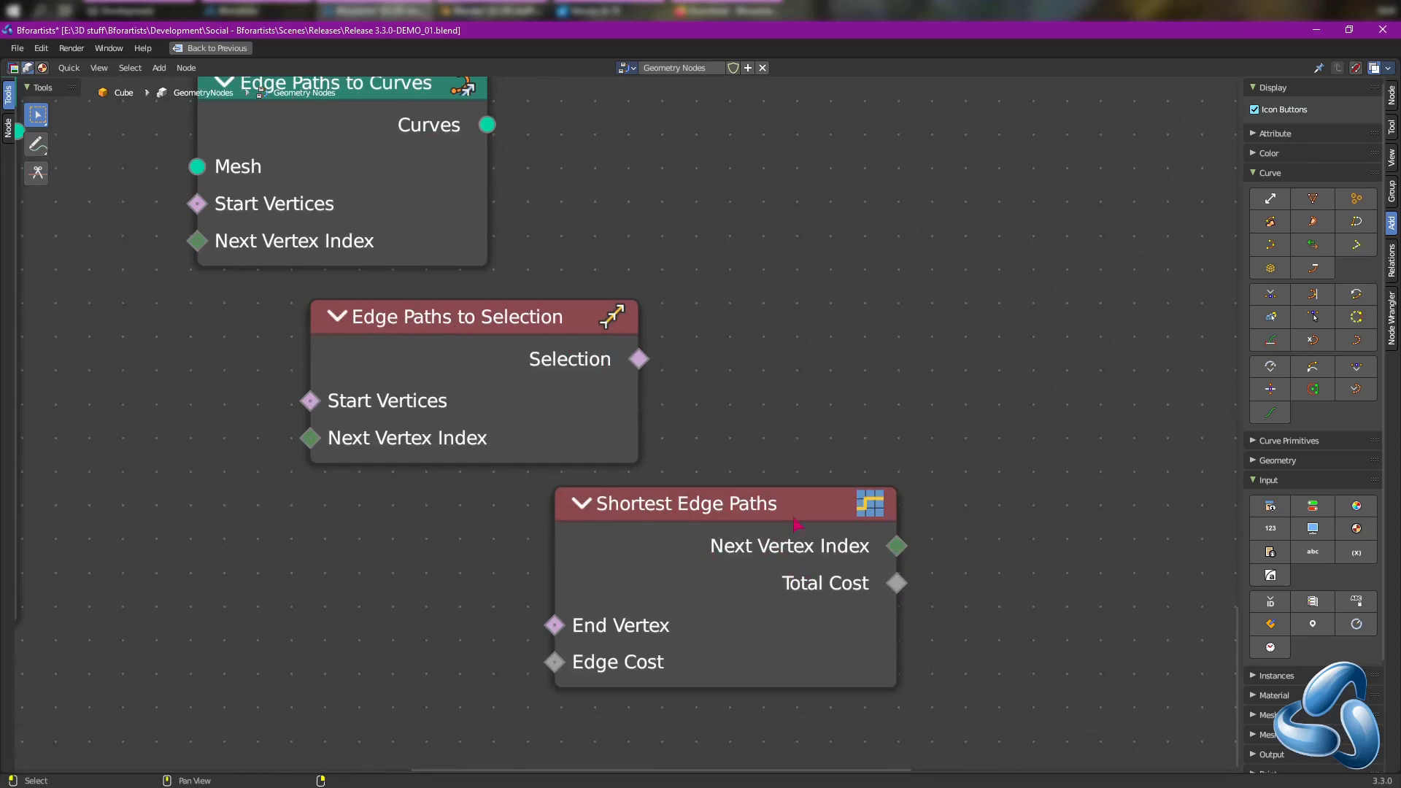
middle_click_drag(597, 431, 582, 294)
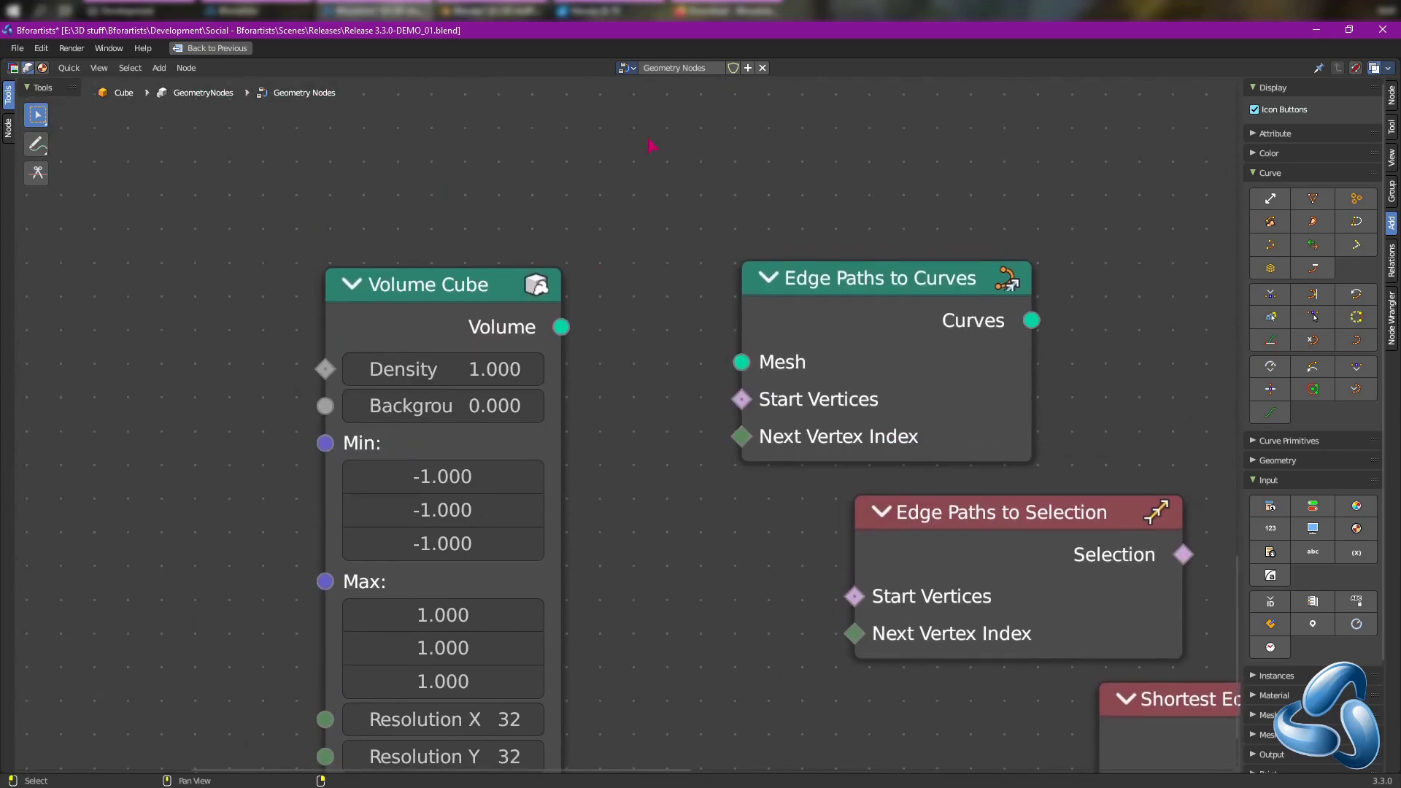
middle_click_drag(652, 146, 668, 376)
middle_click_drag(605, 684, 603, 423)
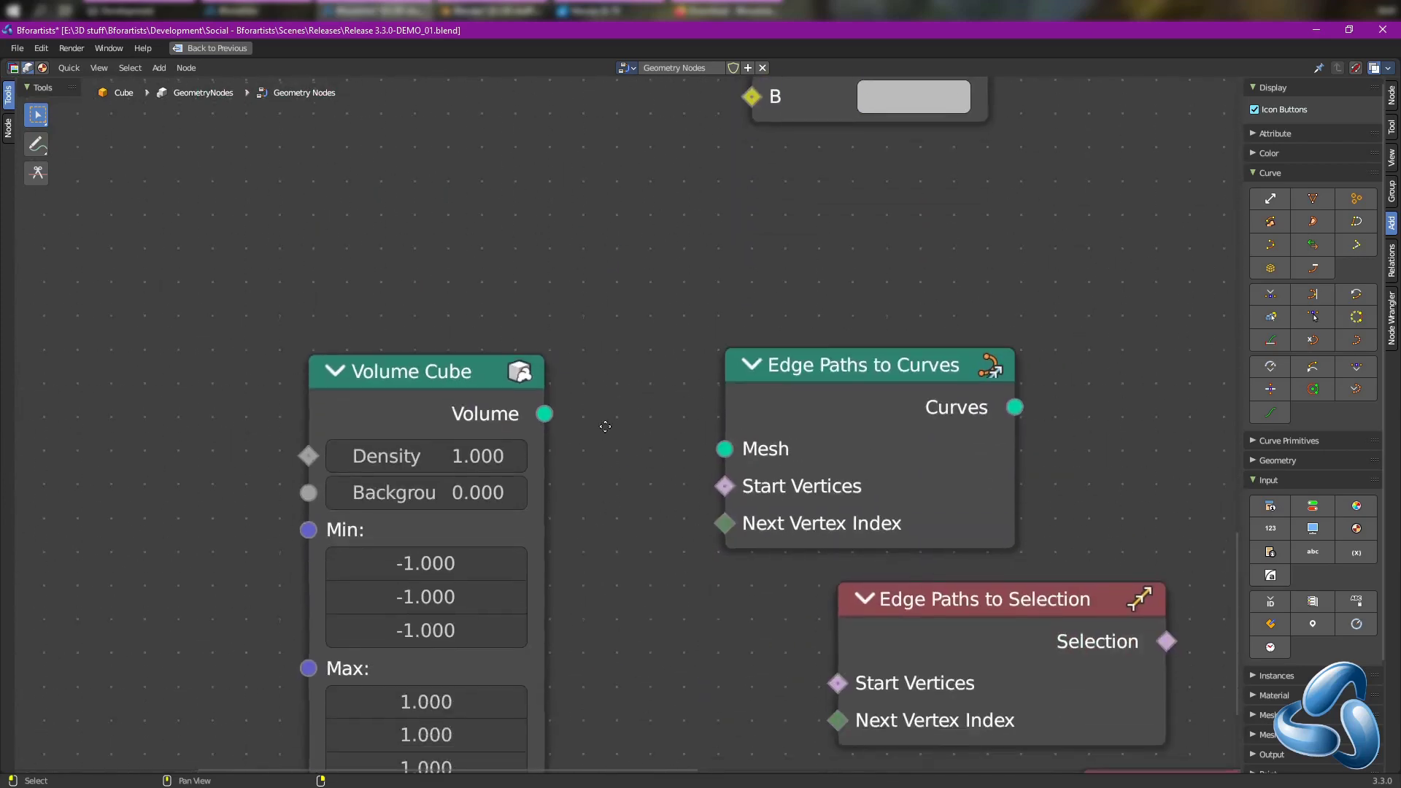
middle_click_drag(699, 236, 597, 491)
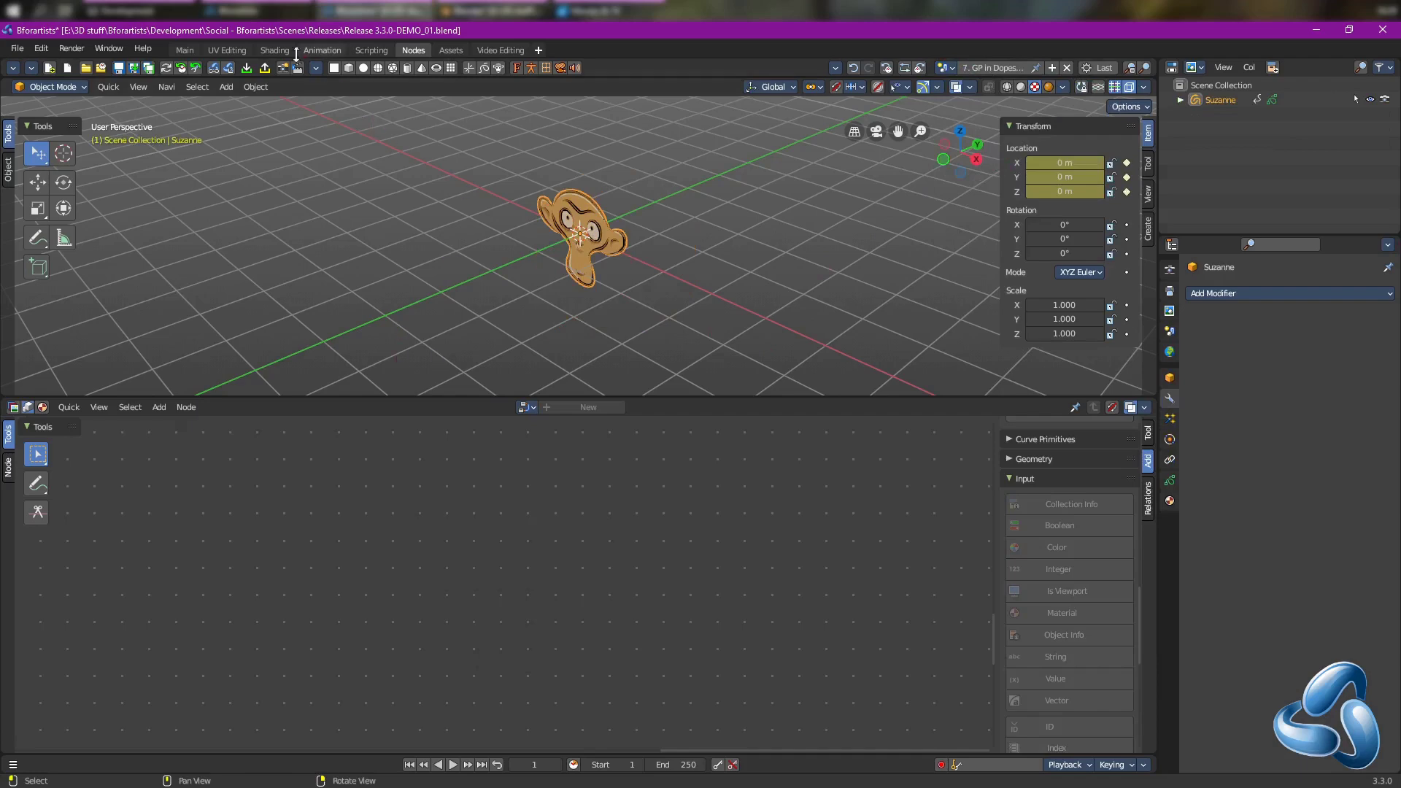
Step: In the Animation workspace, enlarge the Dope Sheet, centre frame 1 and frame Suzanne in the viewport
left_click(322, 49)
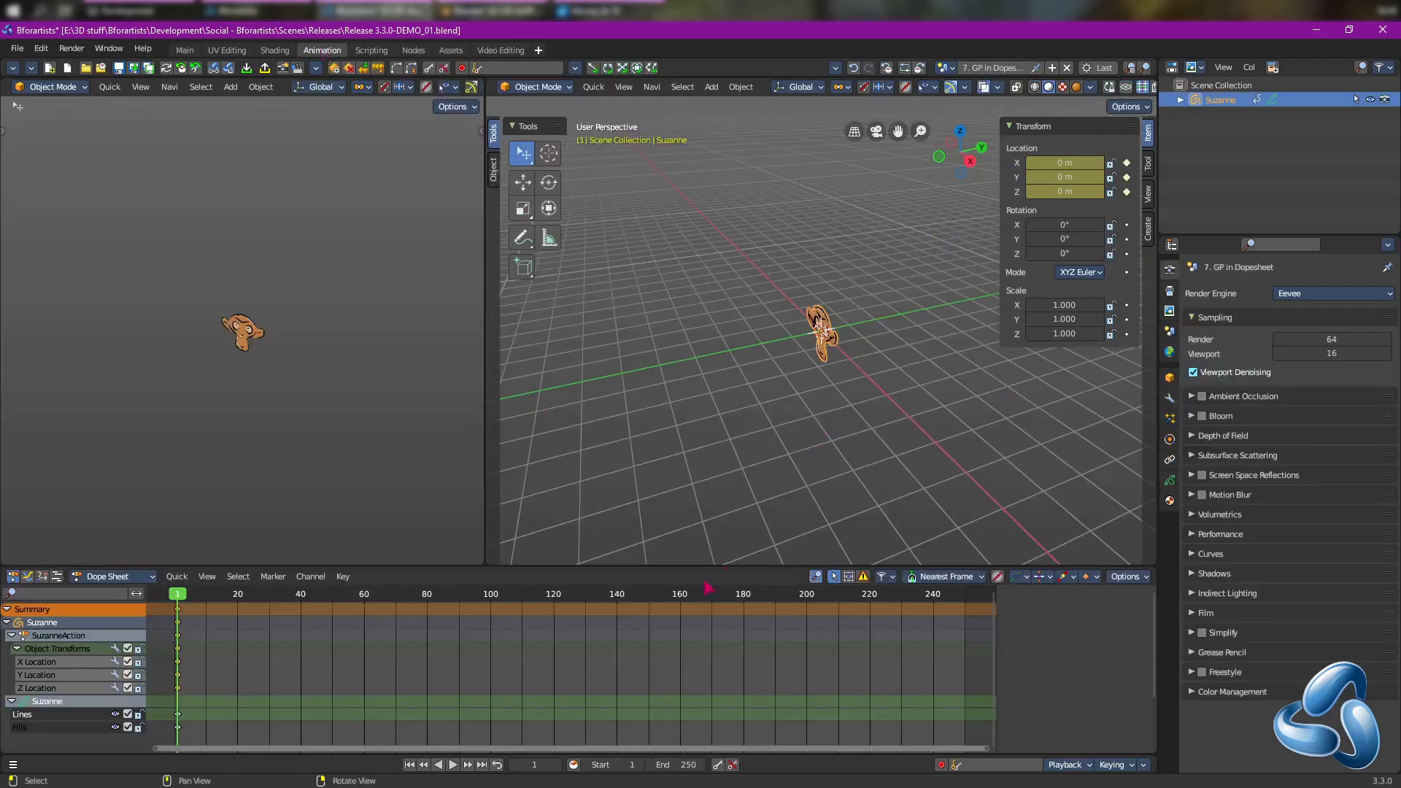
left_click_drag(708, 566, 710, 395)
scroll(474, 560, "down", 2)
middle_click_drag(337, 556, 695, 557)
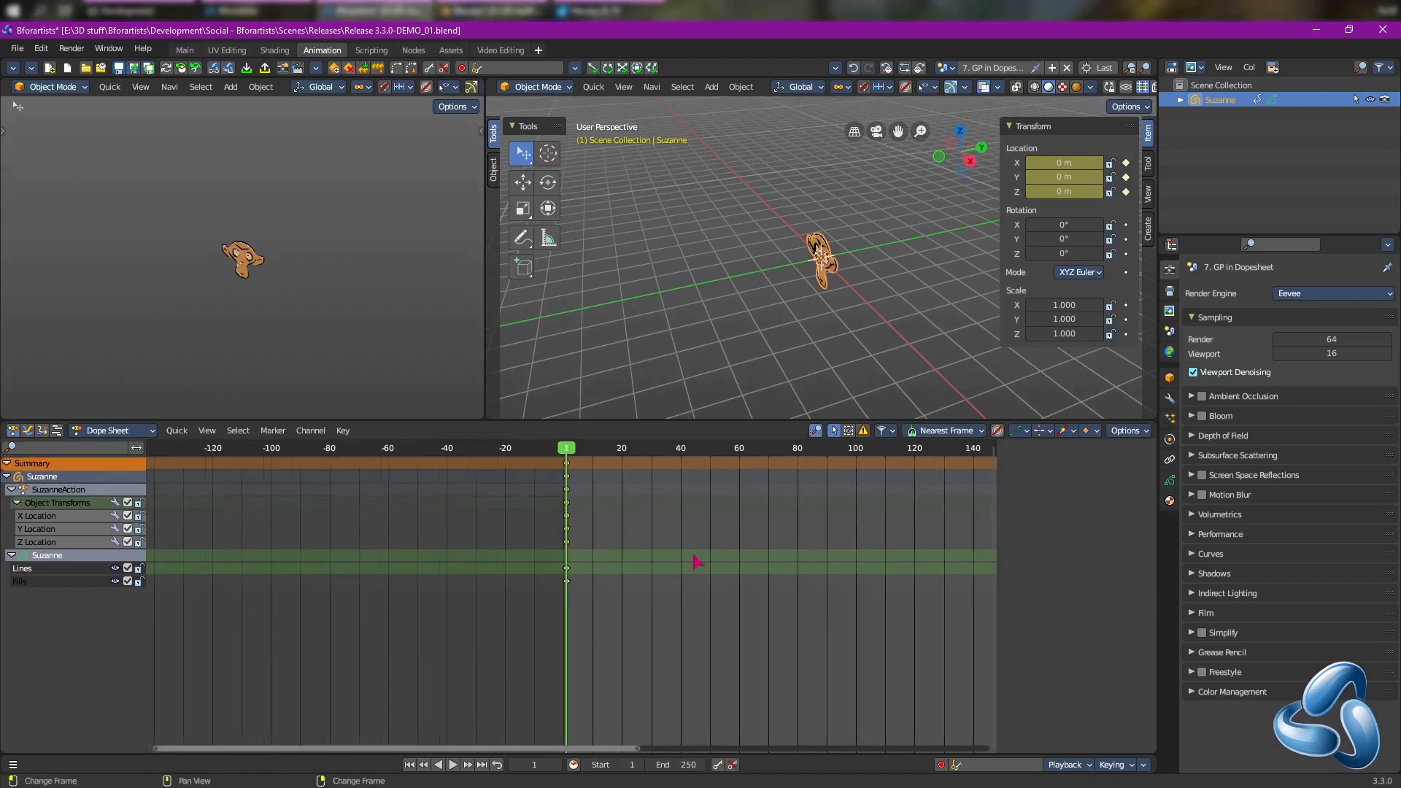
key("KP_Decimal")
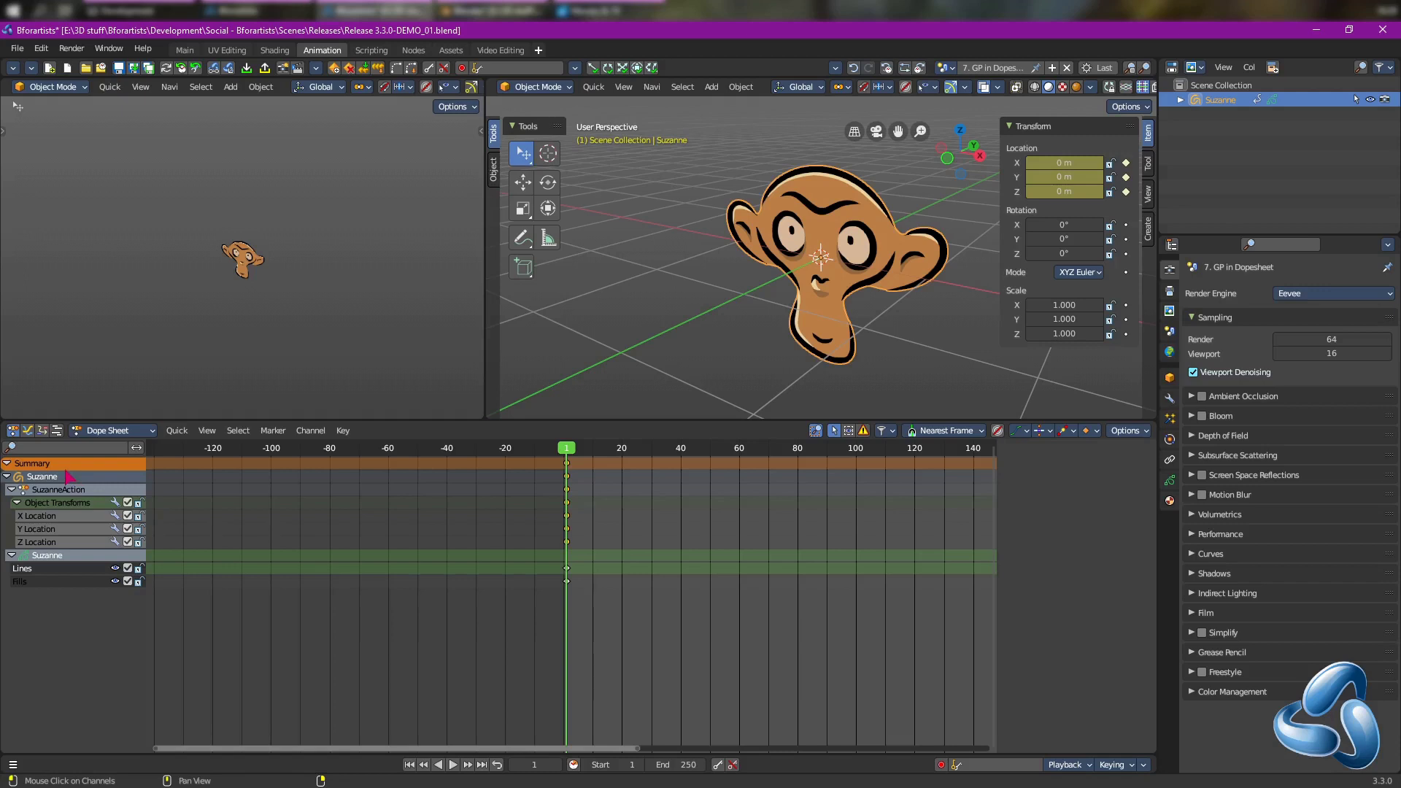
Step: In System preferences, switch Cycles Render Devices from HIP to oneAPI
key("ctrl+comma")
left_click(59, 357)
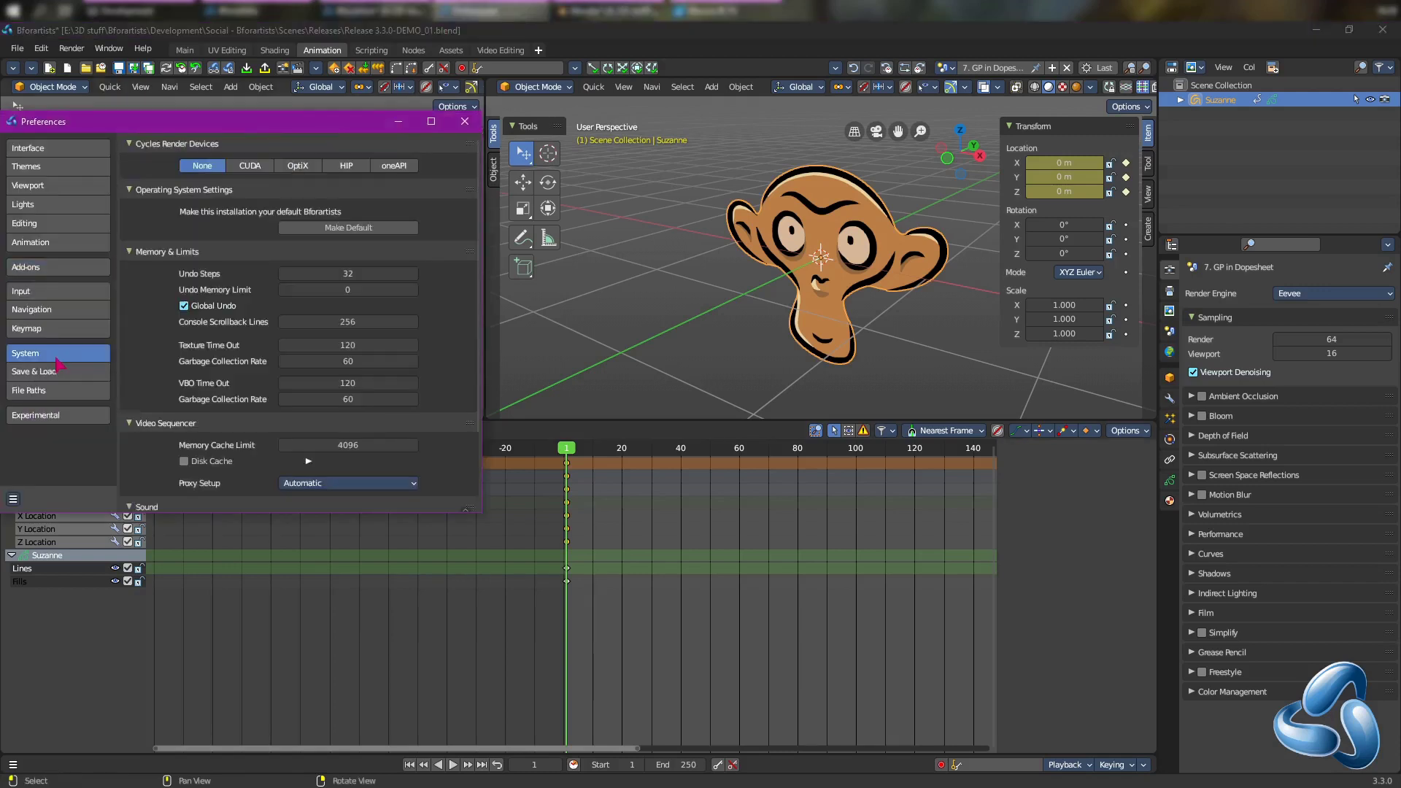
left_click(350, 168)
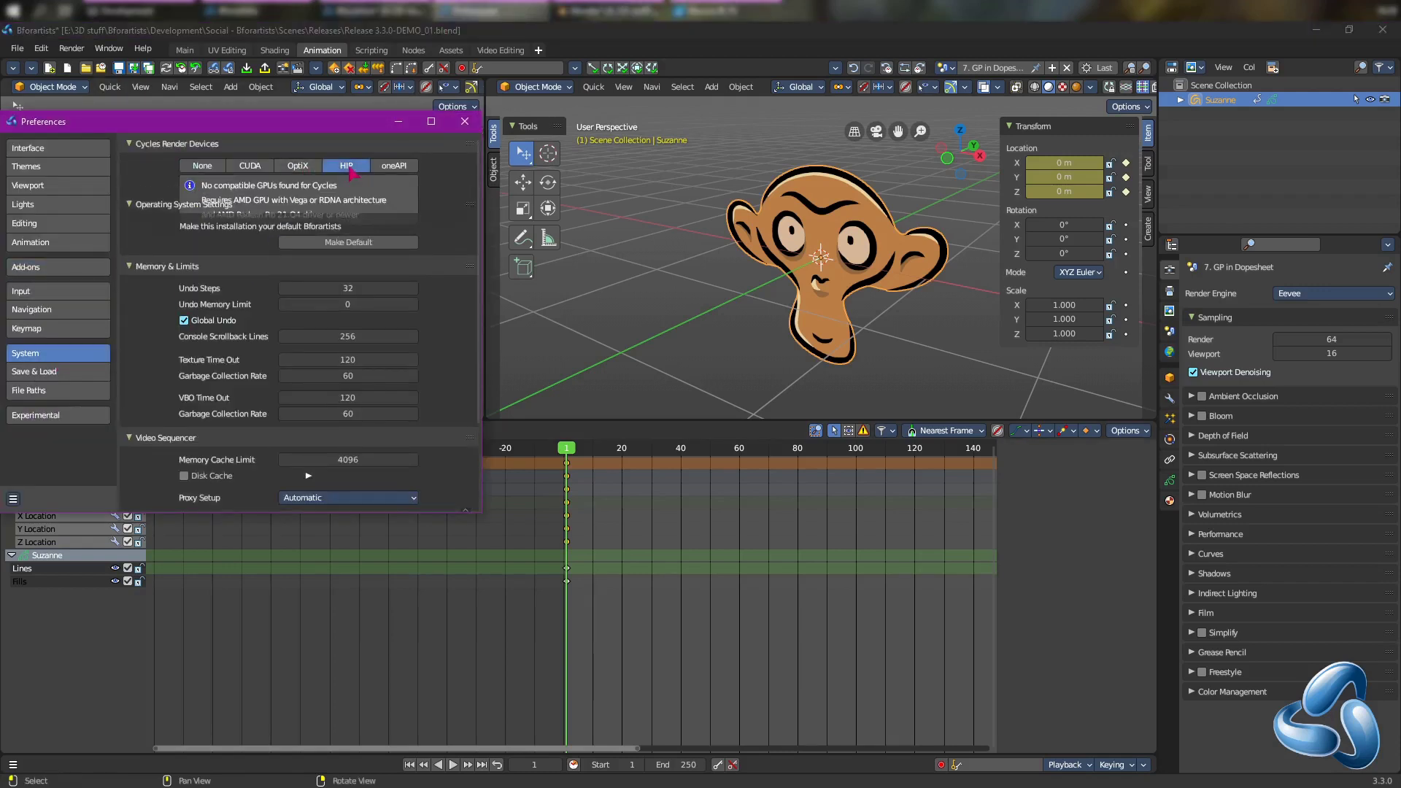
left_click(387, 168)
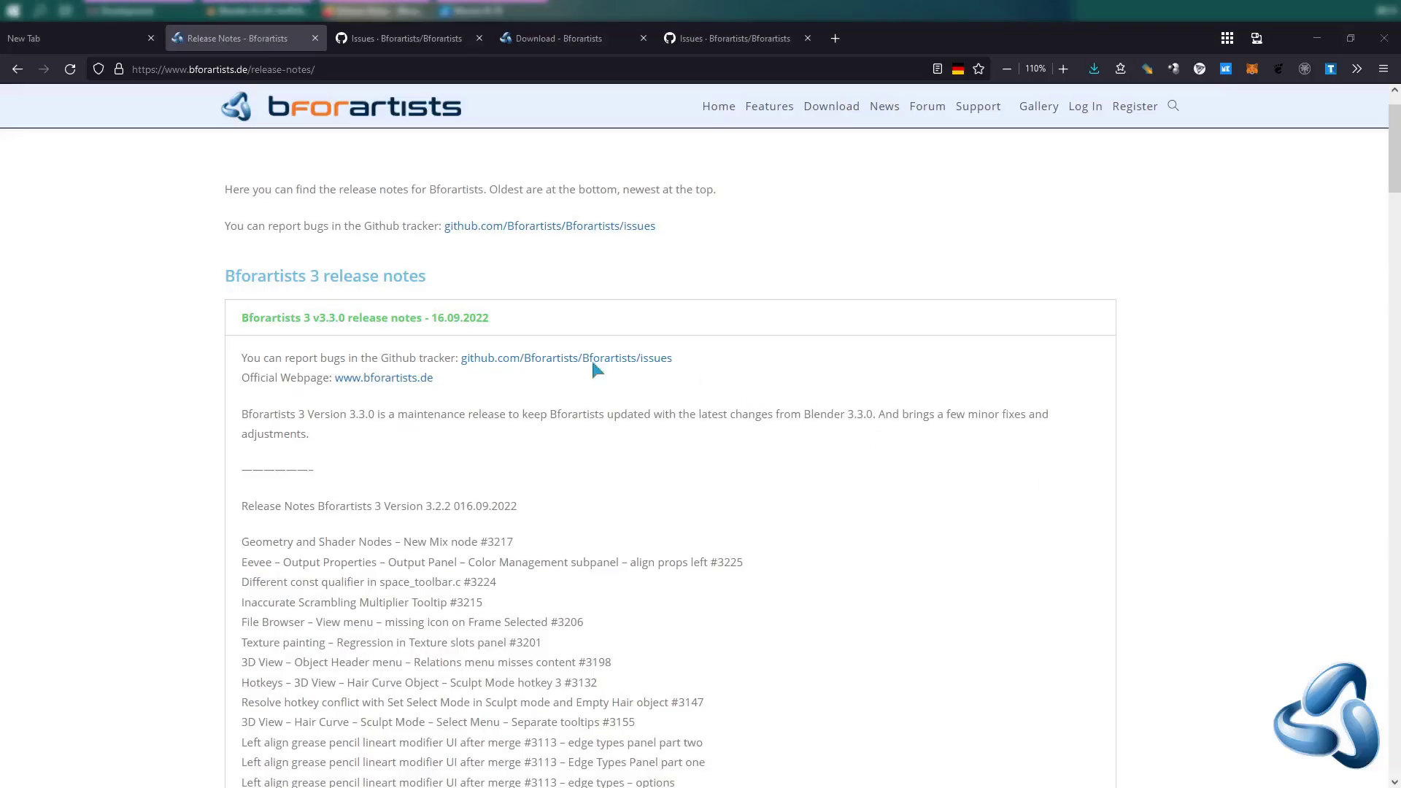
Step: Read through the Bforartists v3.3.0 release notes page
scroll(288, 274, "up", 2)
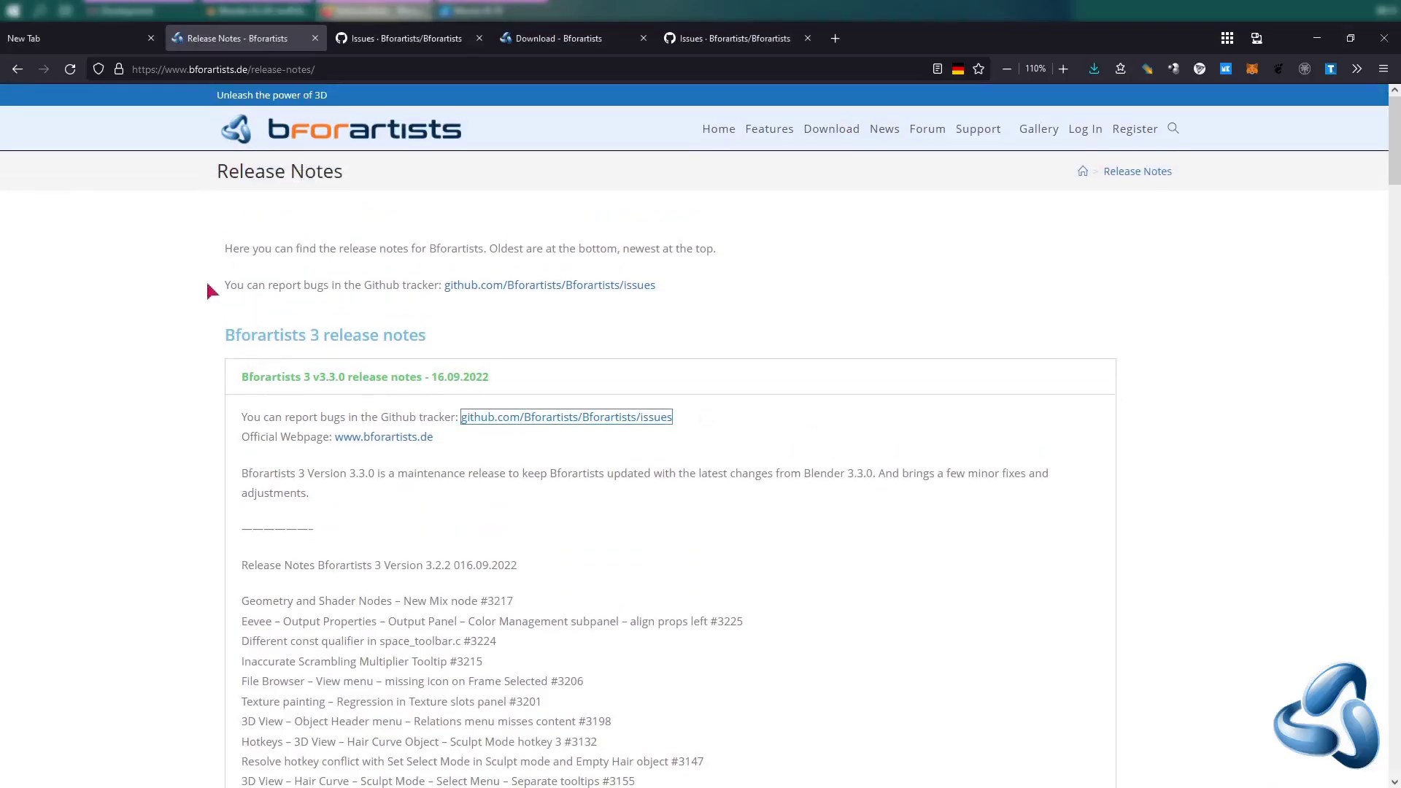
scroll(150, 314, "down", 3)
scroll(149, 314, "down", 4)
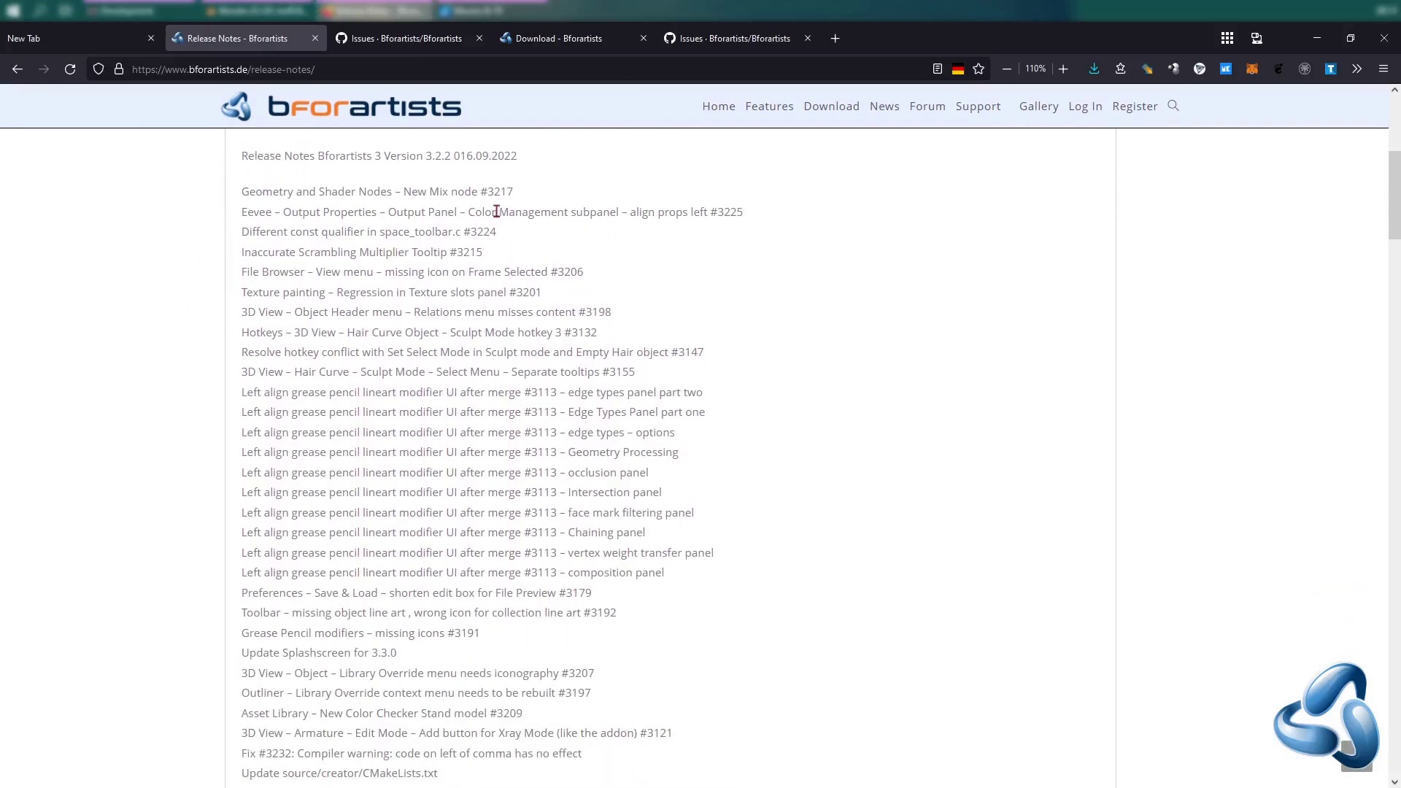
scroll(503, 216, "down", 2)
scroll(507, 217, "down", 4)
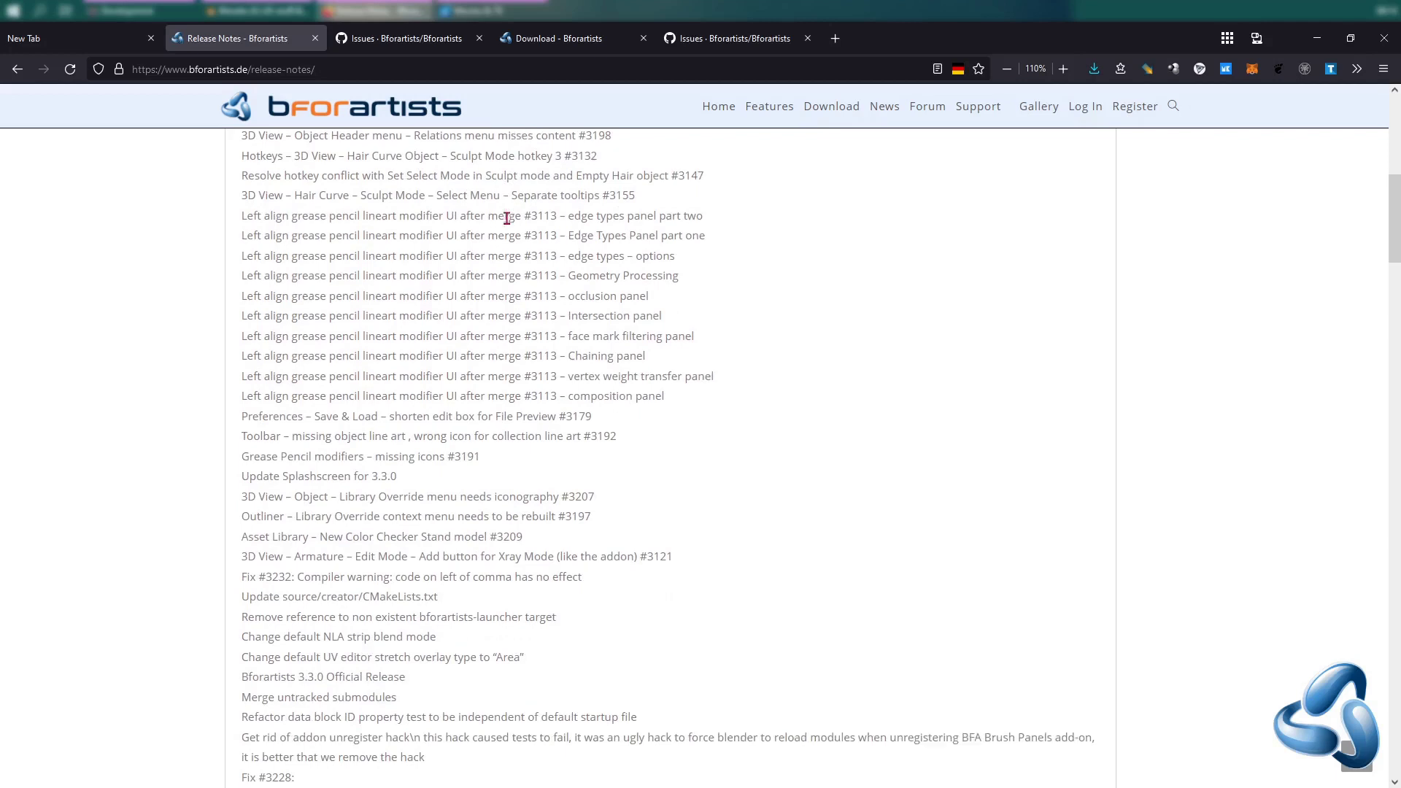
scroll(506, 220, "down", 4)
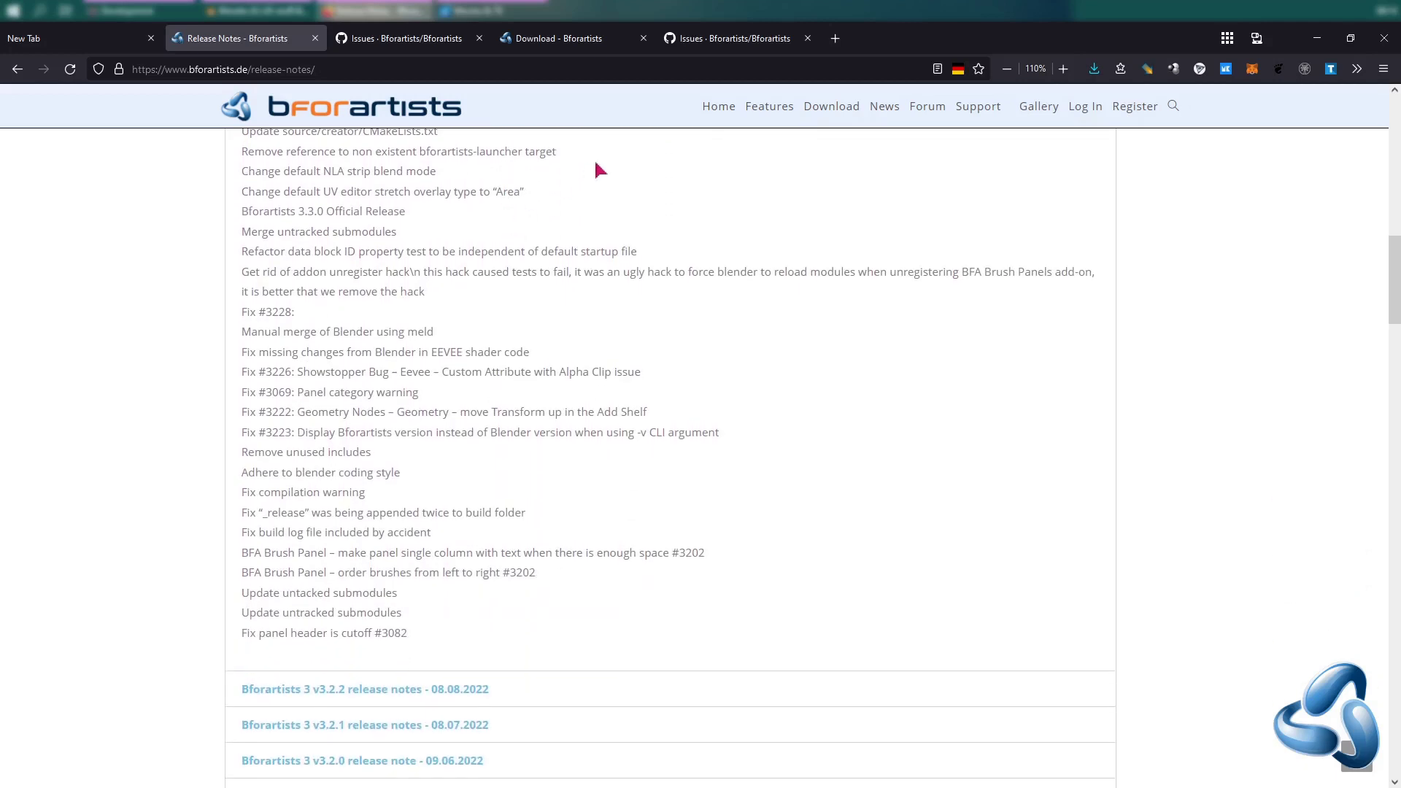
Step: Switch to the Download - Bforartists tab and find the Bforartists 3 version 3.3.0 downloads
left_click(581, 46)
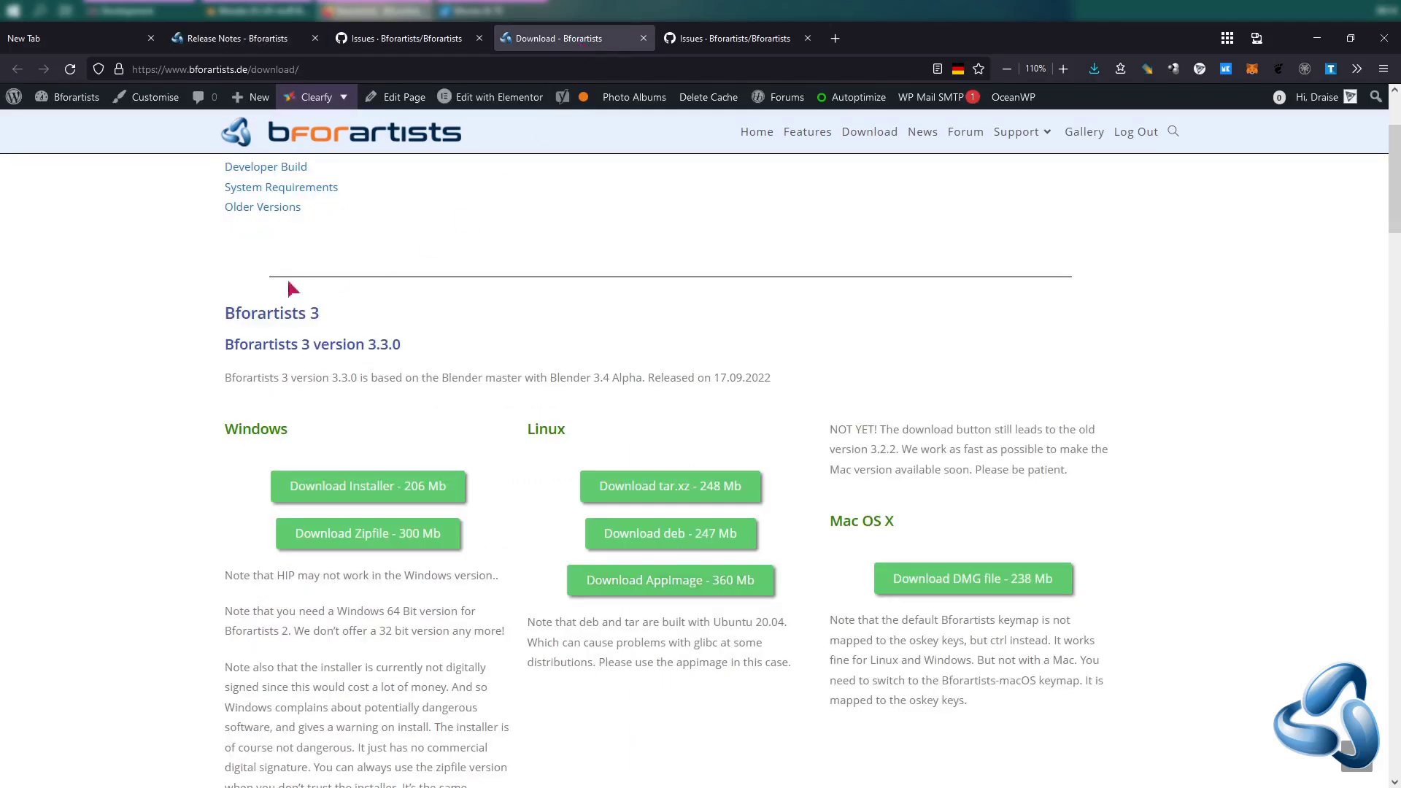
scroll(156, 394, "up", 3)
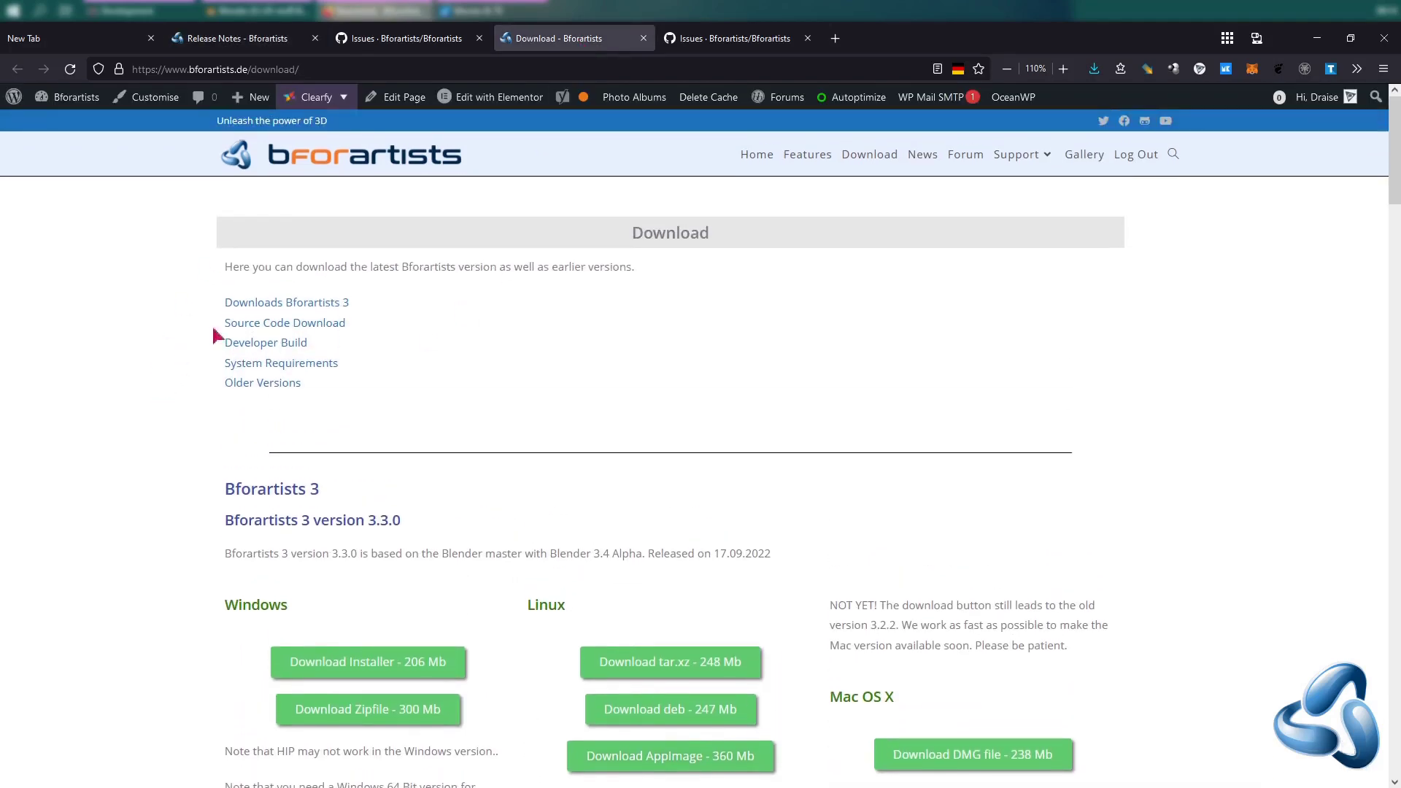
scroll(435, 366, "down", 5)
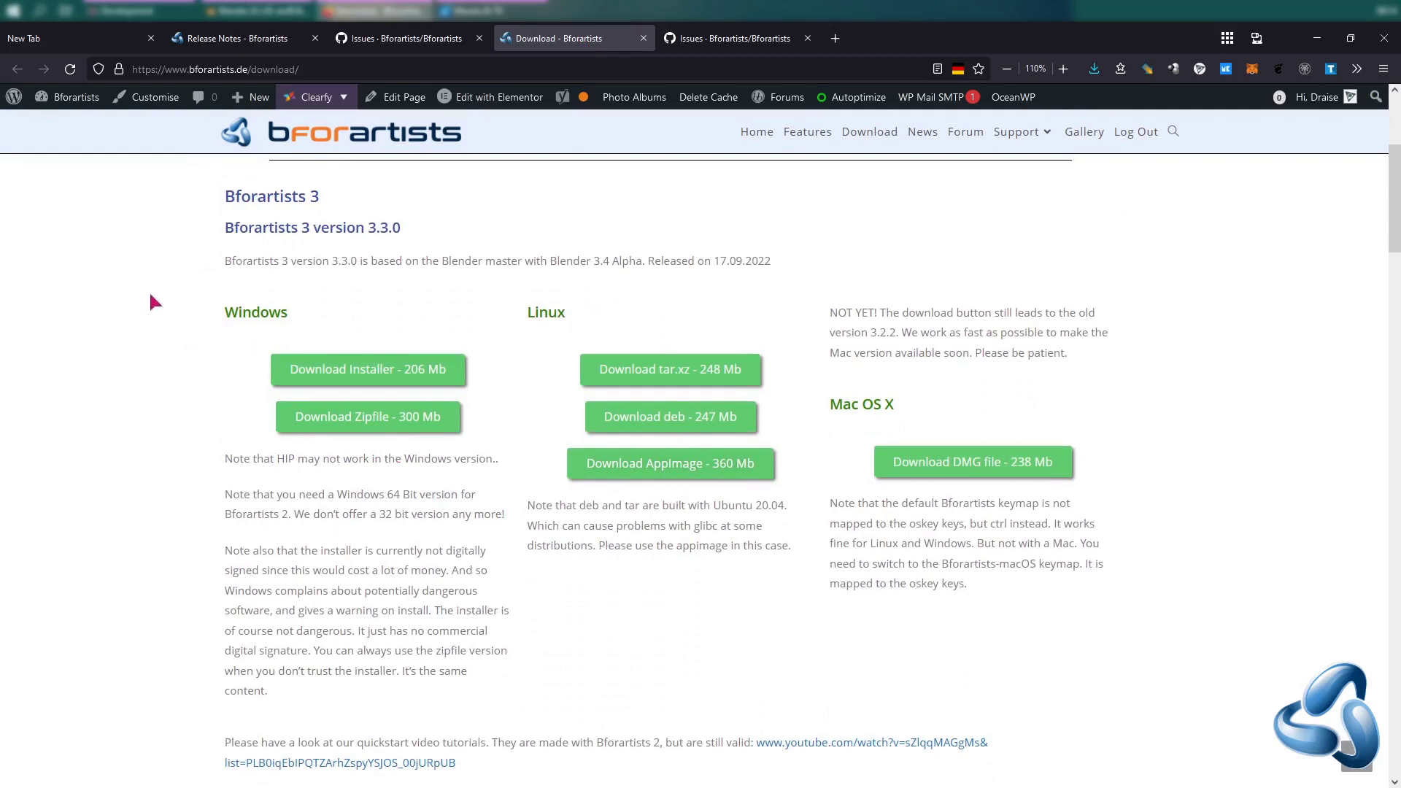
scroll(155, 301, "down", 4)
scroll(155, 301, "up", 1)
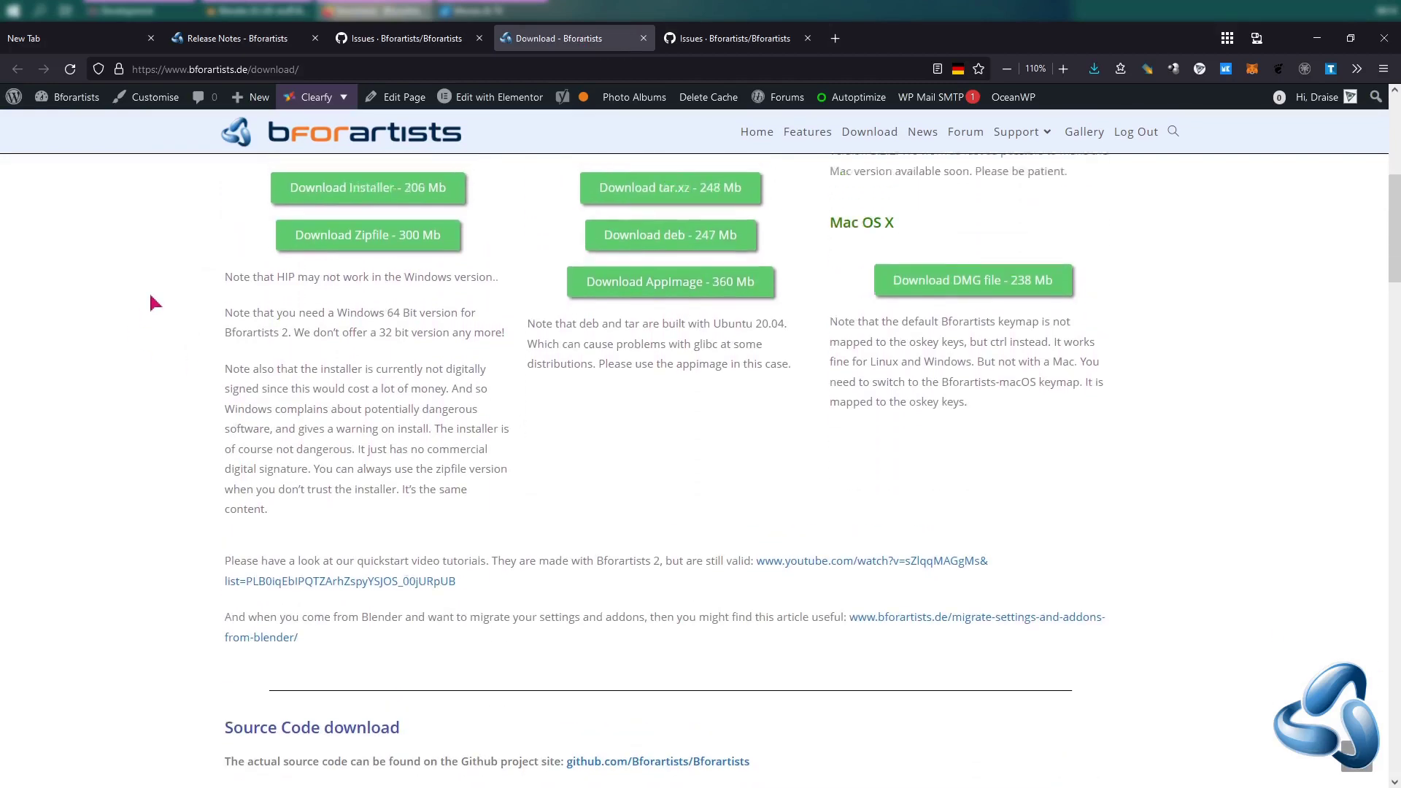
scroll(155, 301, "up", 4)
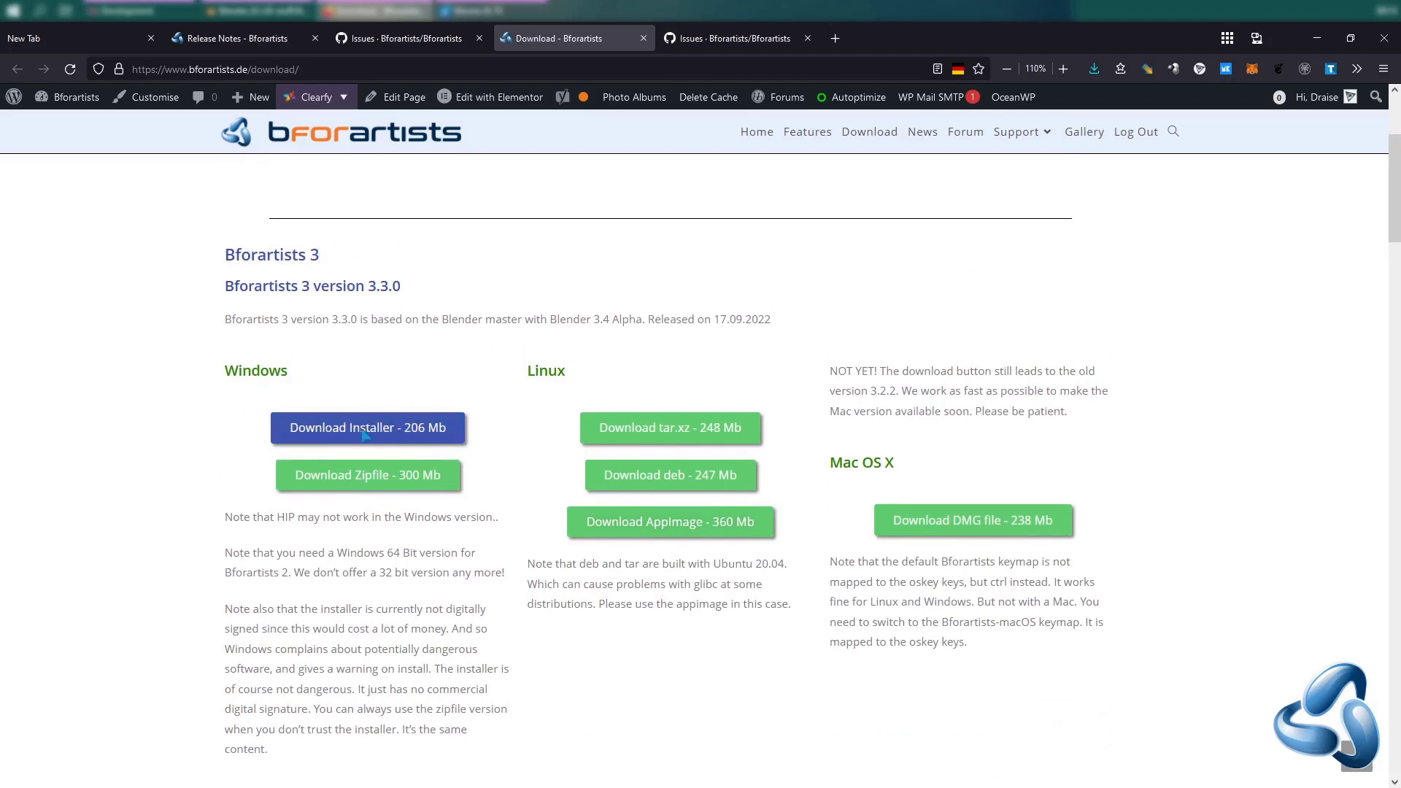
Step: Show the Bforartists/Bforartists GitHub Issues list and look over the 34 open issues
left_click(733, 38)
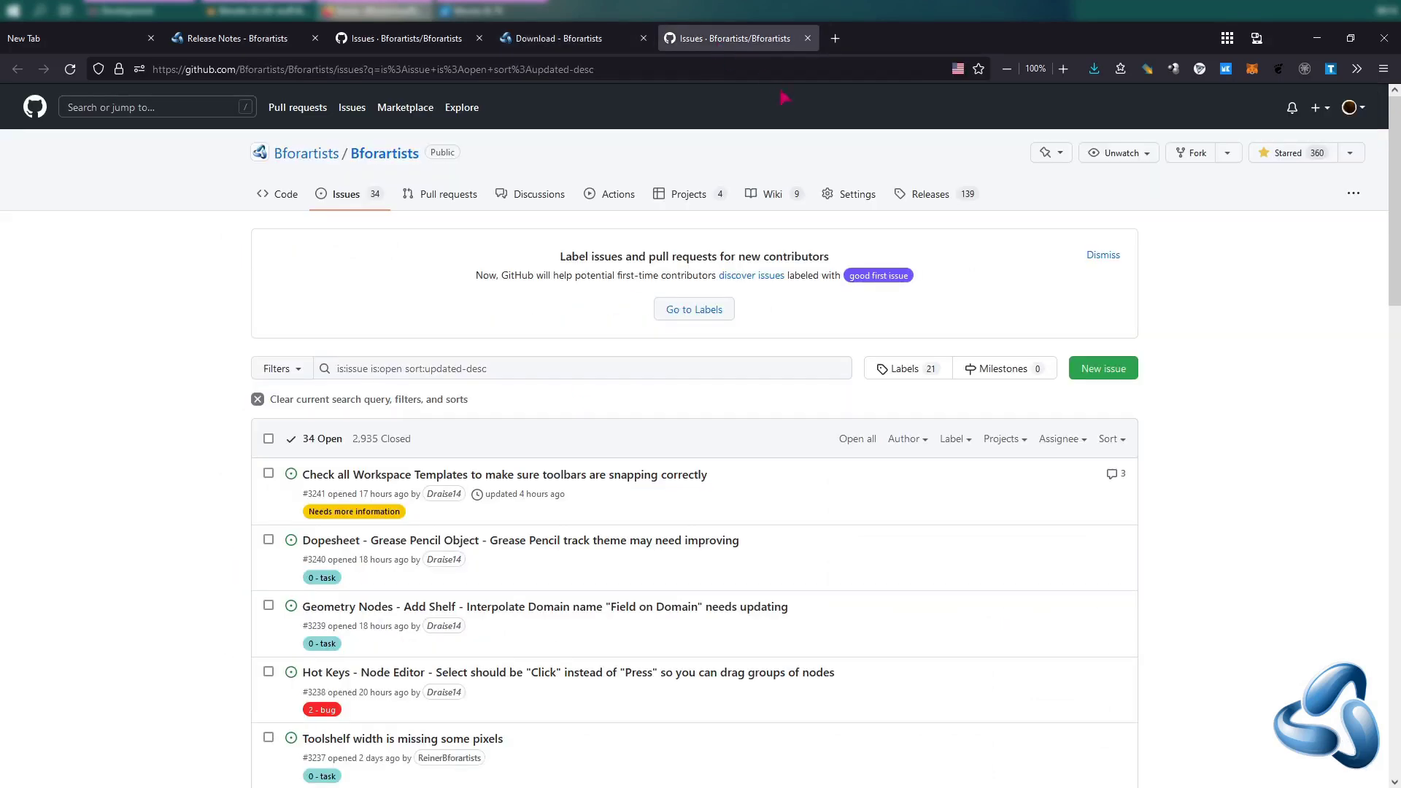
scroll(159, 321, "down", 3)
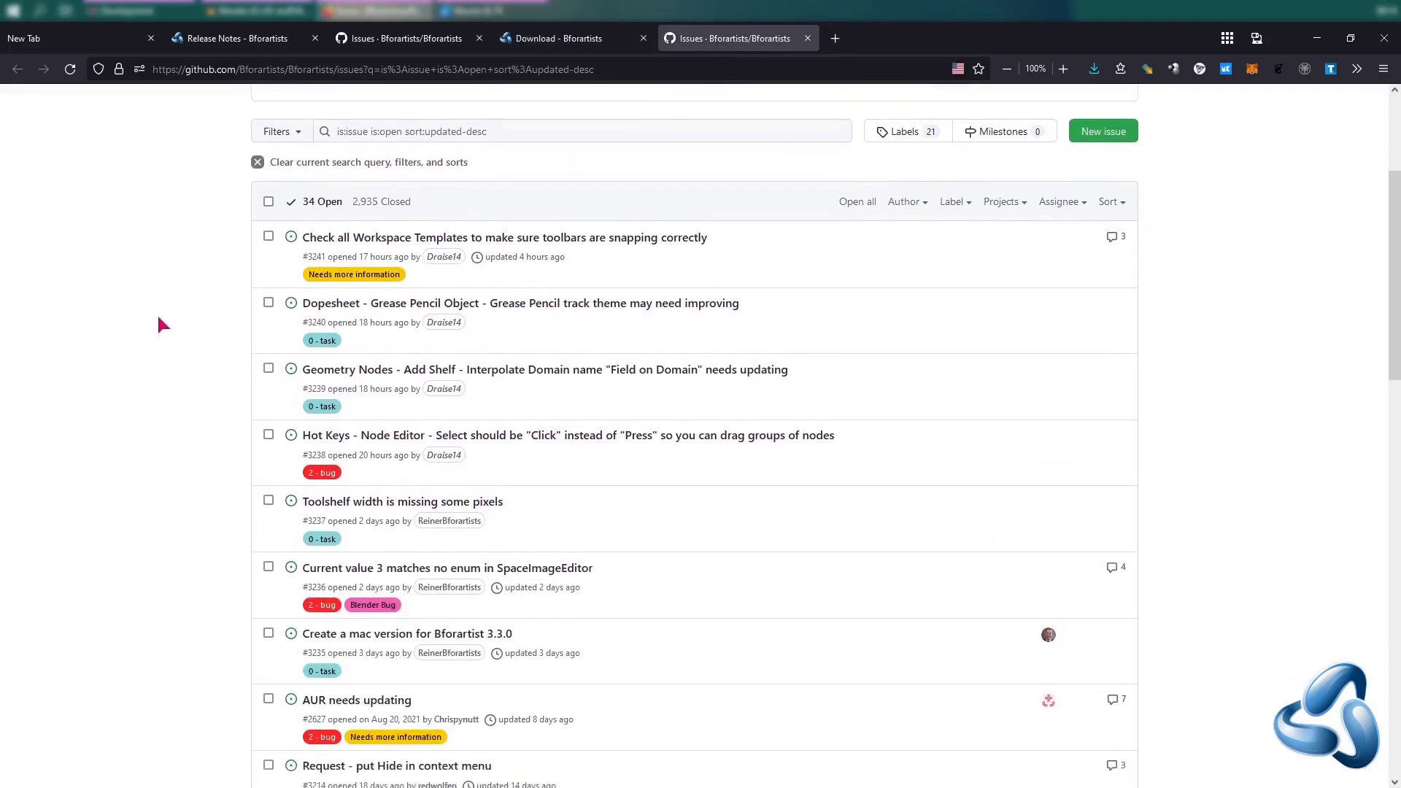
scroll(159, 324, "up", 5)
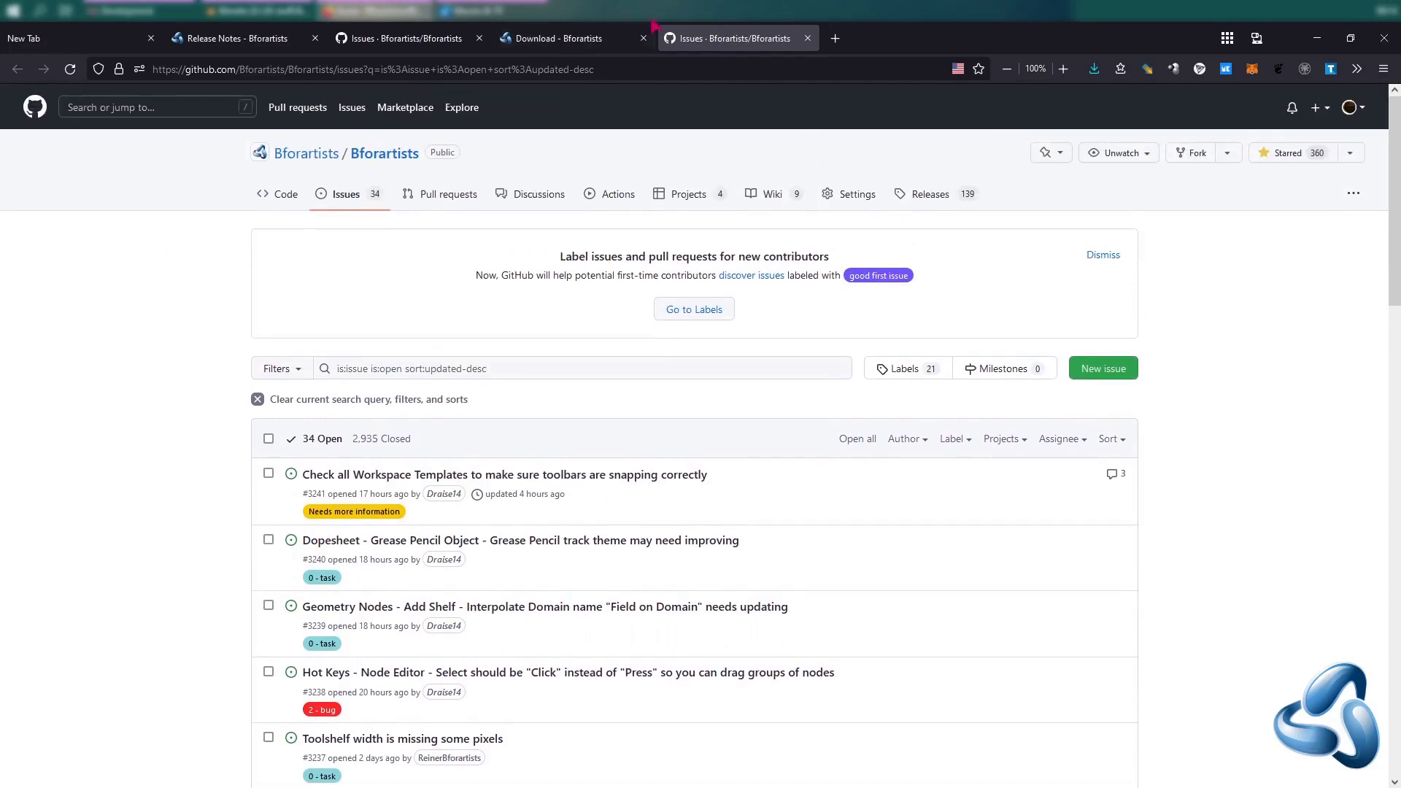